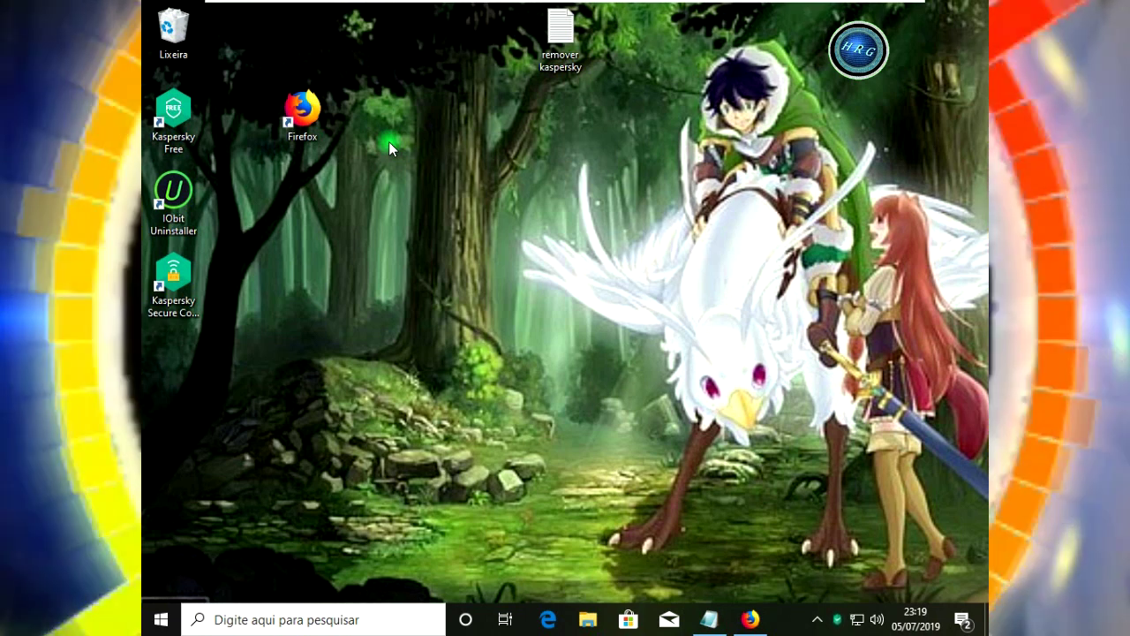
{"action": "left_click_drag", "start_coordinate": [384, 132], "coordinate": [654, 340]}
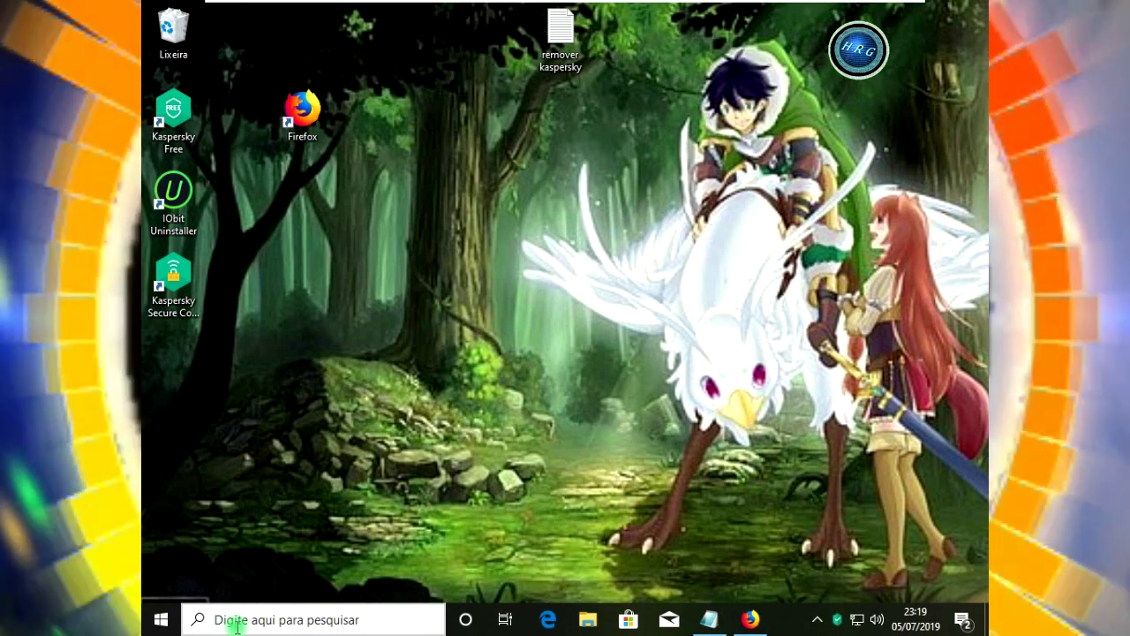
Open the Control Panel and bring up its list of installed programs for uninstalling.
{"action": "left_click", "coordinate": [236, 623]}
{"action": "type", "text": "painel"}
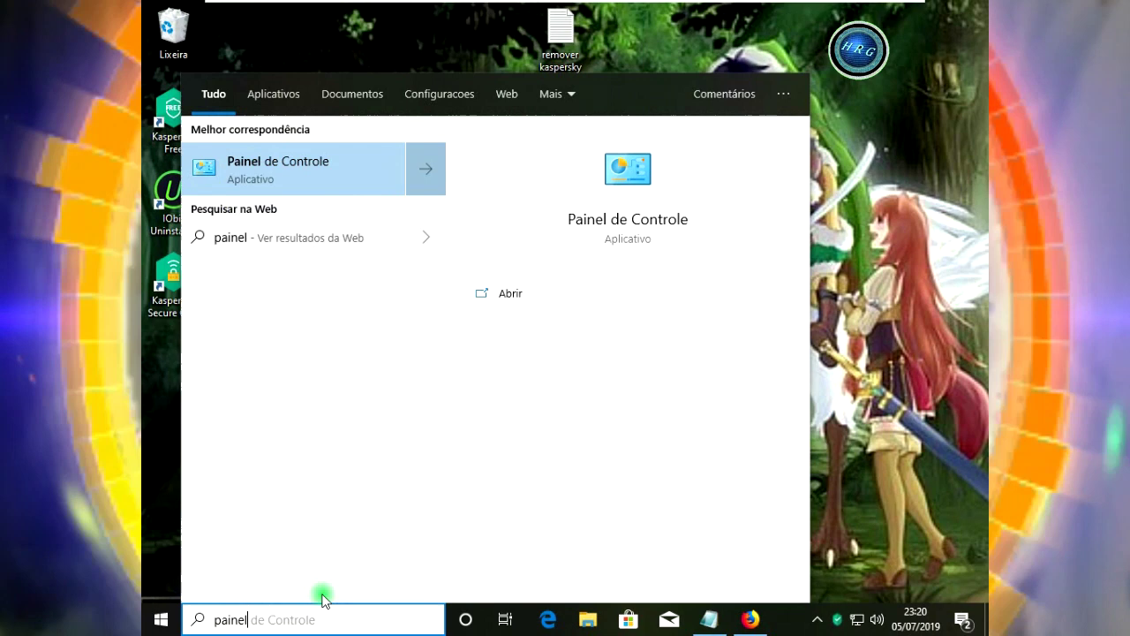
{"action": "left_click", "coordinate": [251, 167]}
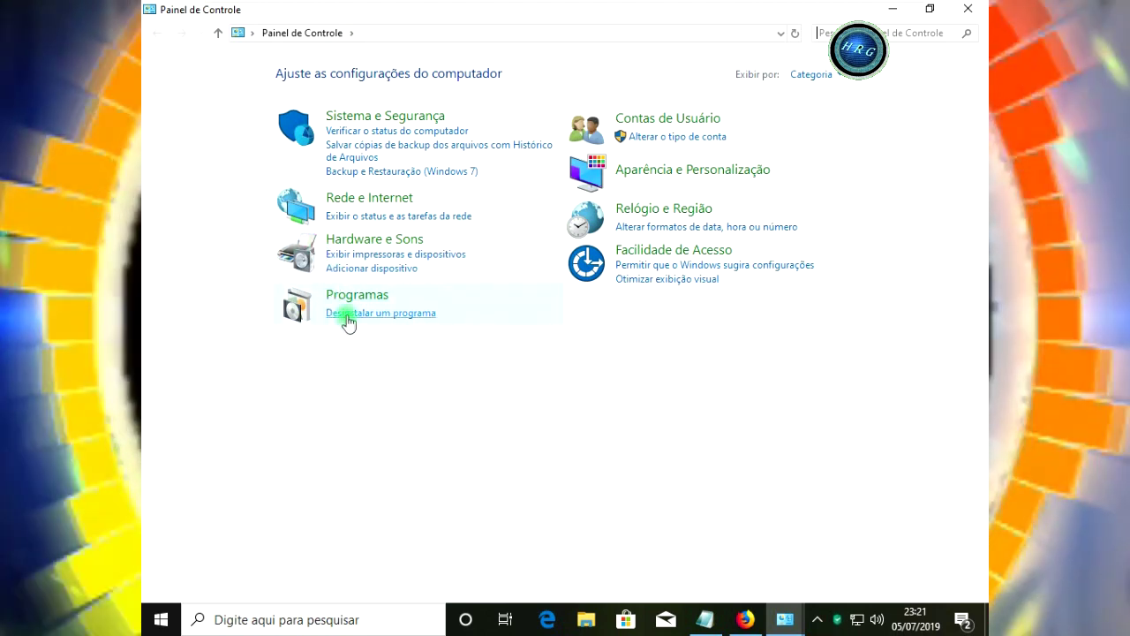
{"action": "left_click", "coordinate": [347, 316]}
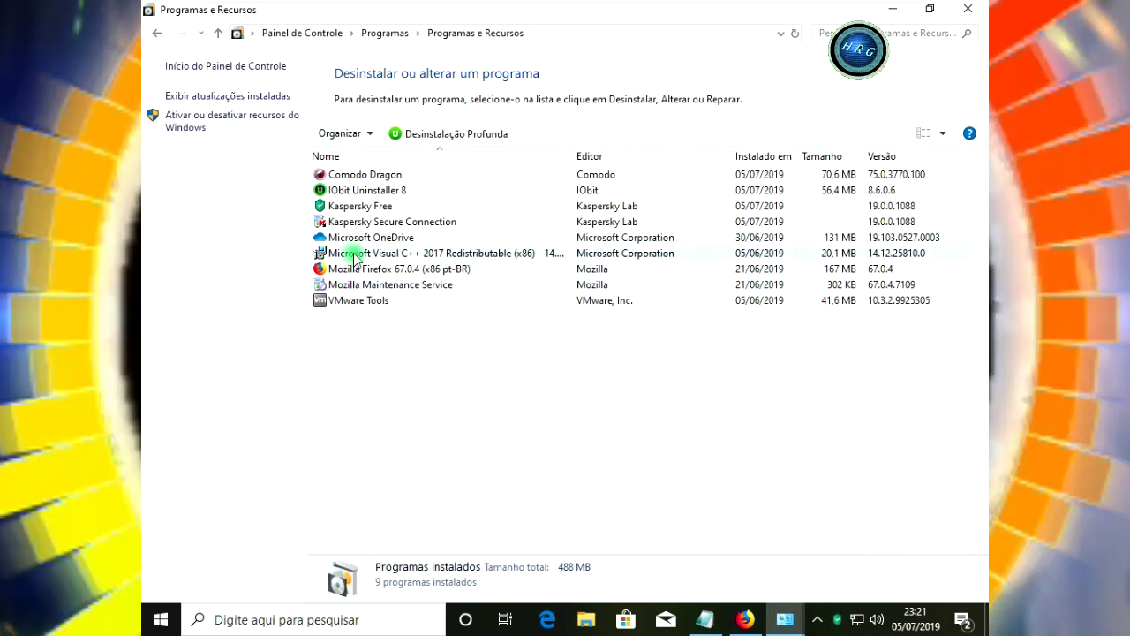
Try to uninstall Kaspersky Free, allowing the system change, then cancel the removal without entering a password and close the program list.
{"action": "left_click", "coordinate": [342, 209]}
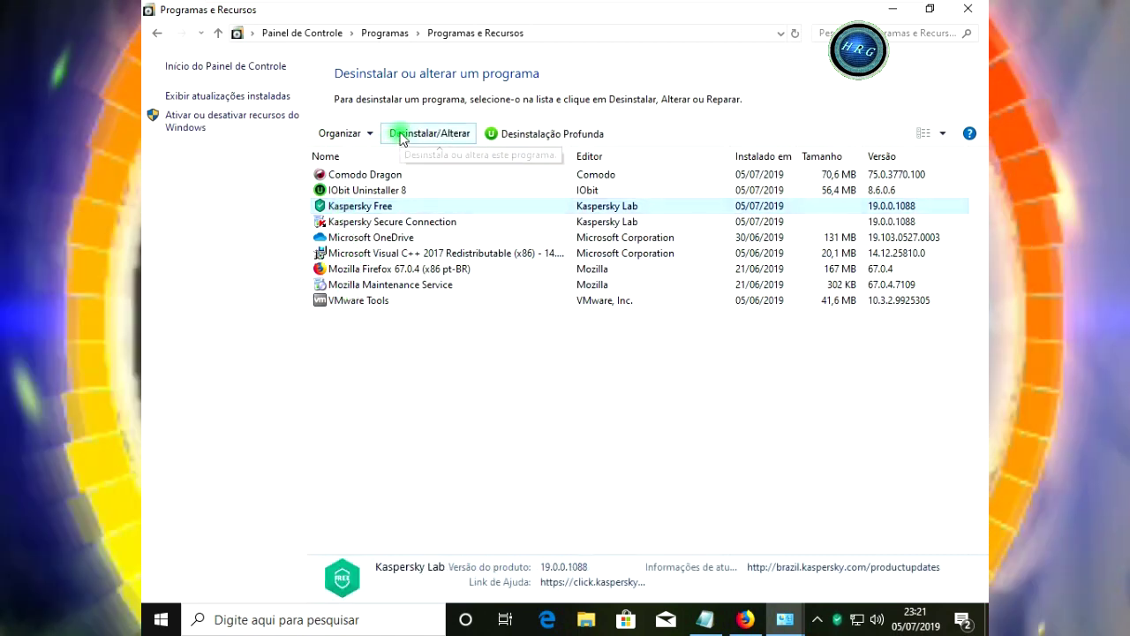
{"action": "left_click", "coordinate": [402, 135]}
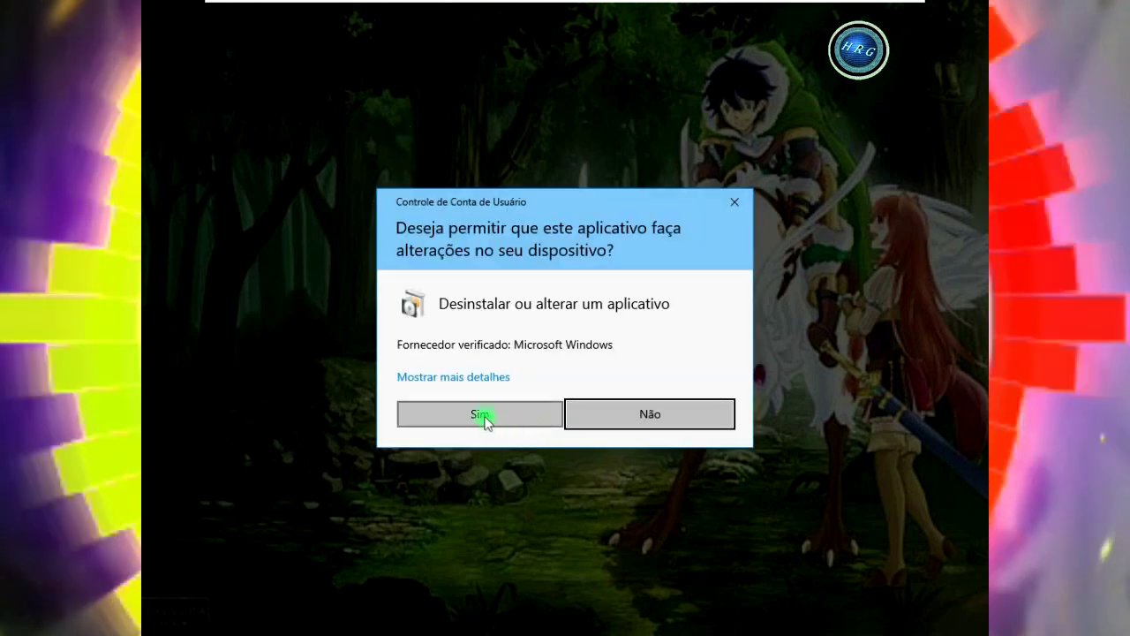
{"action": "left_click", "coordinate": [474, 414]}
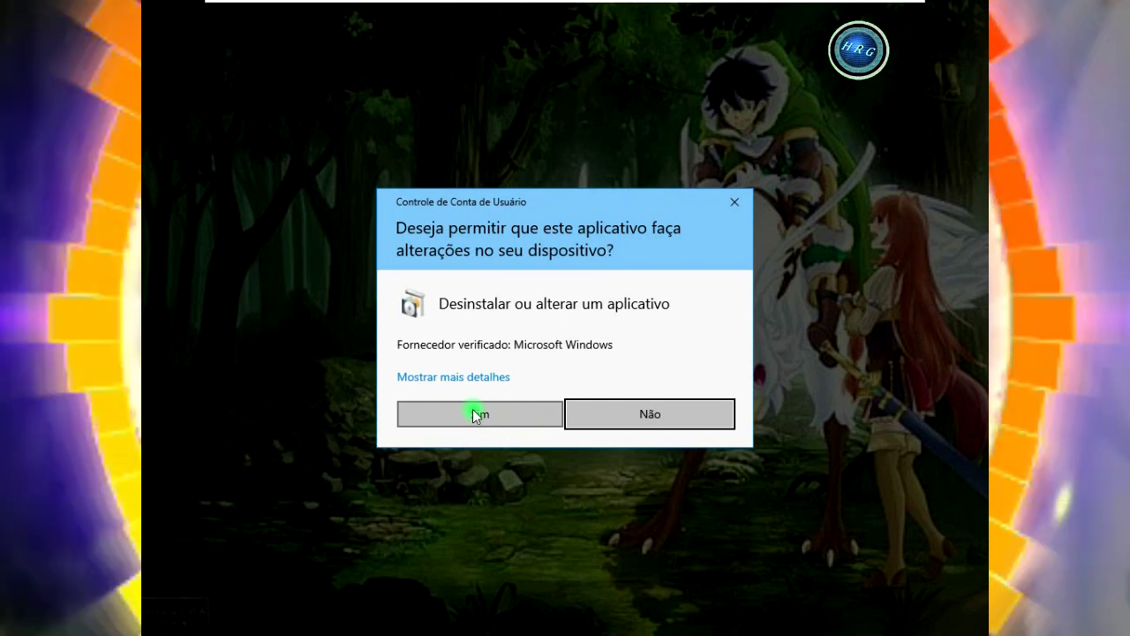
{"action": "left_click", "coordinate": [474, 414]}
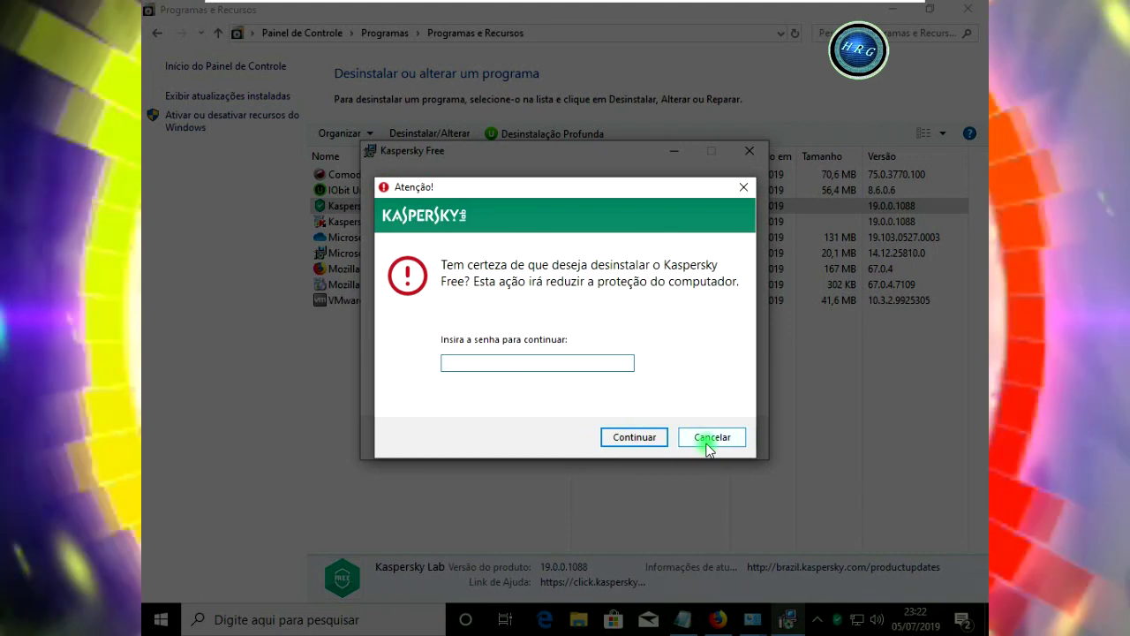
{"action": "left_click", "coordinate": [706, 439]}
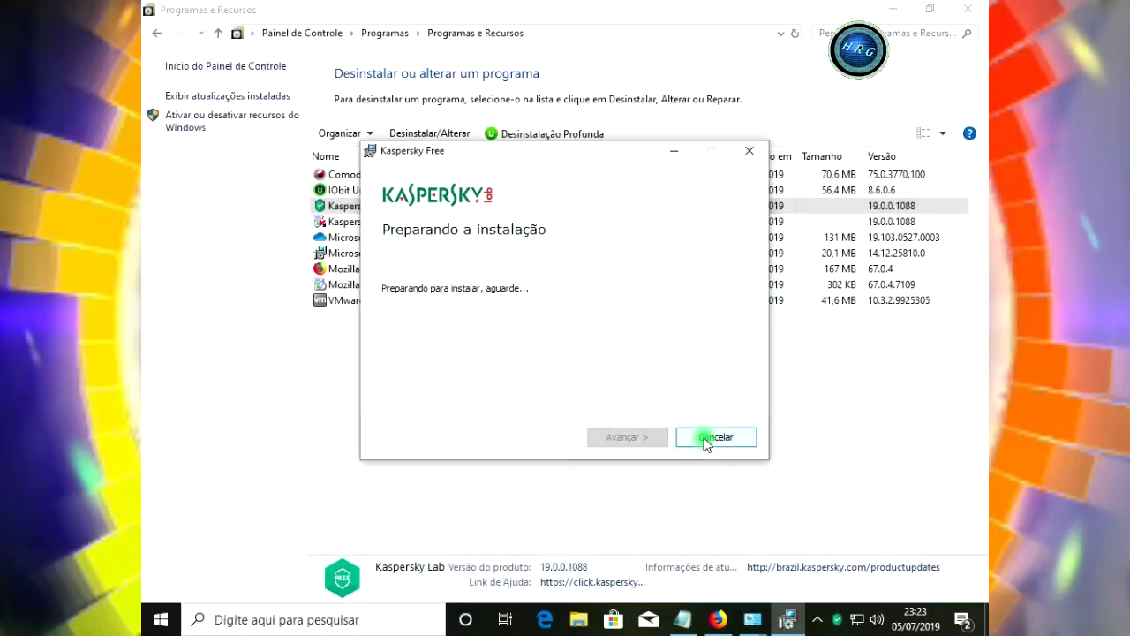
{"action": "left_click", "coordinate": [706, 438]}
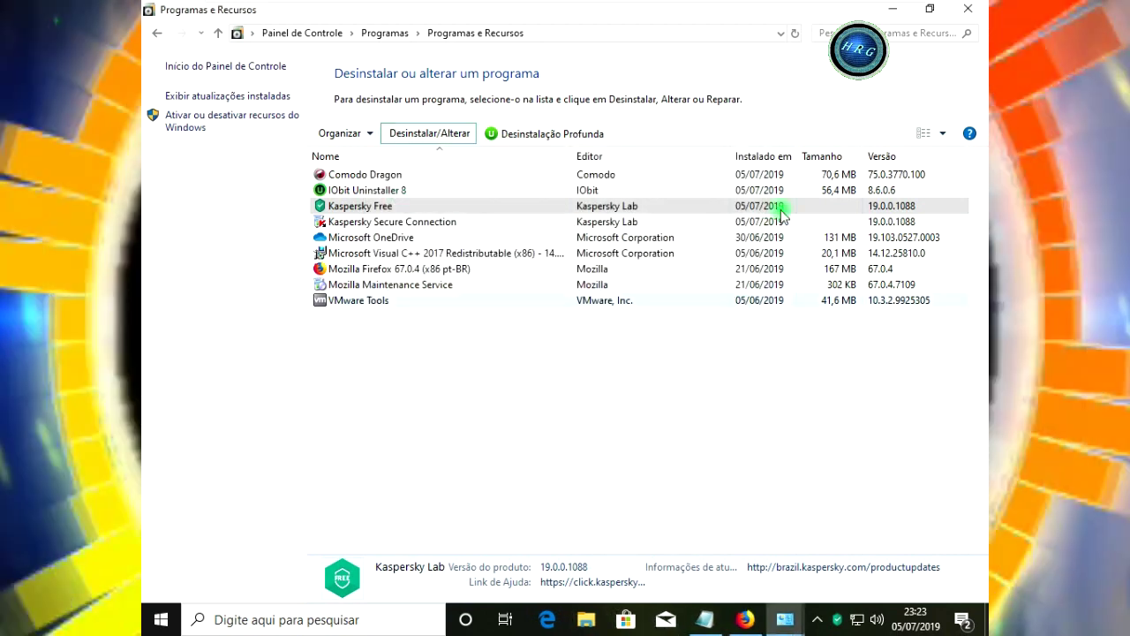
{"action": "left_click", "coordinate": [963, 10]}
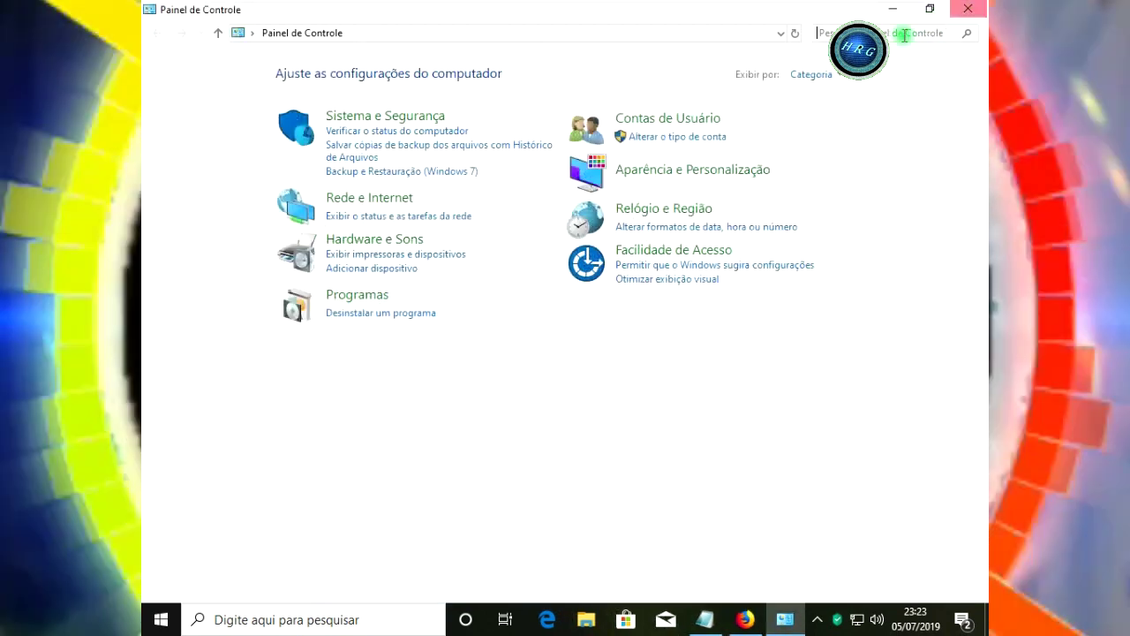
Search Windows for "ponto" and open the system protection settings for creating a restore point.
{"action": "left_click", "coordinate": [236, 618]}
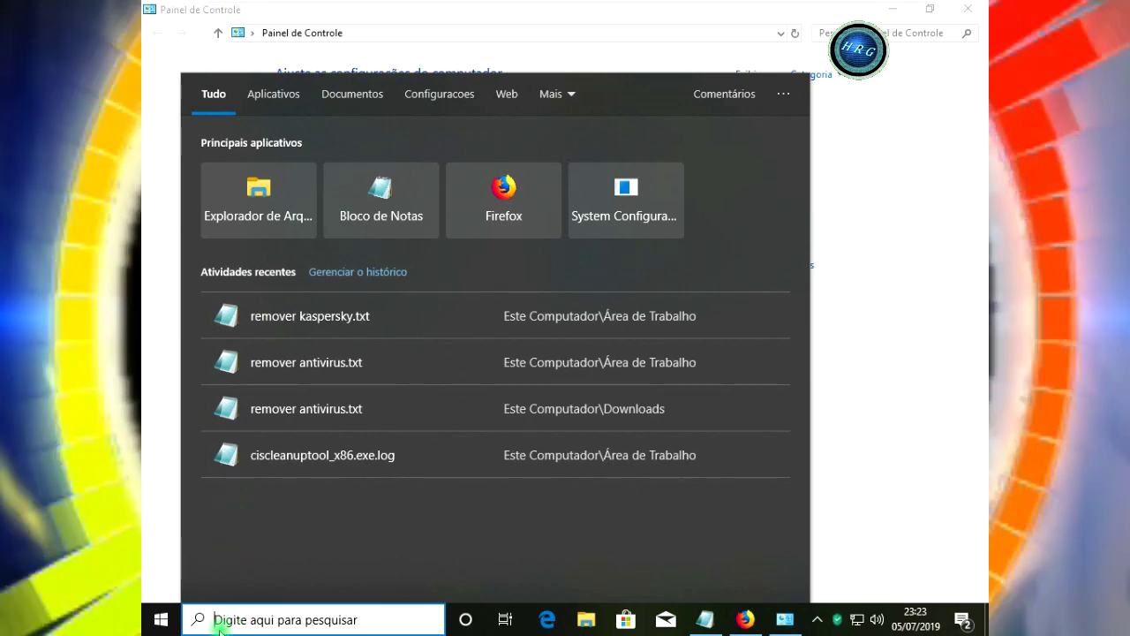
{"action": "type", "text": "p"}
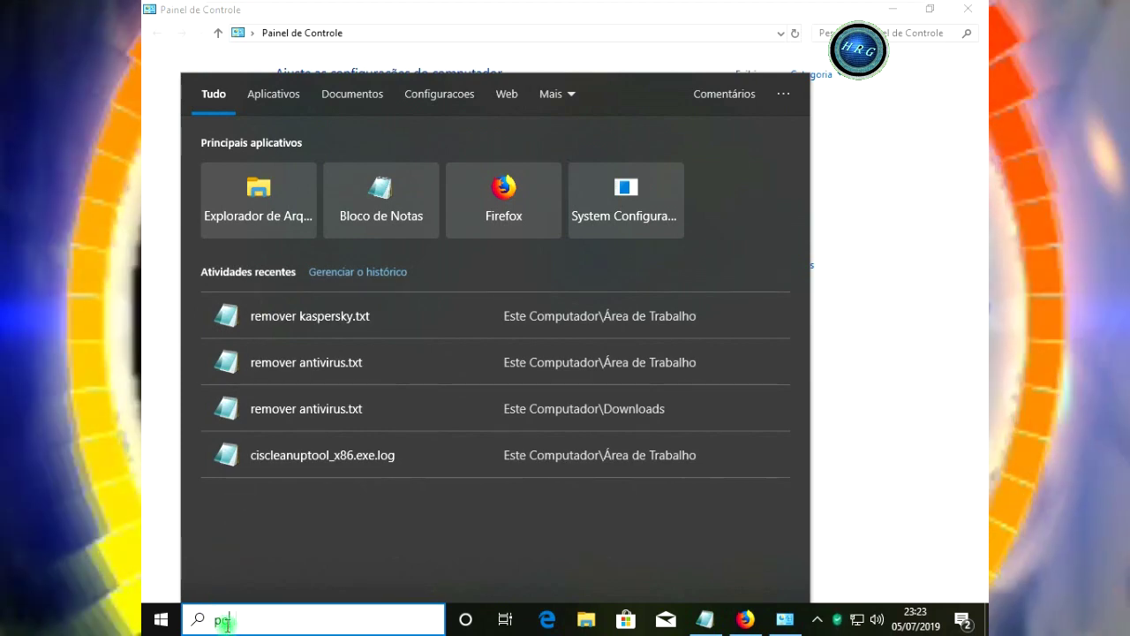
{"action": "type", "text": "onto"}
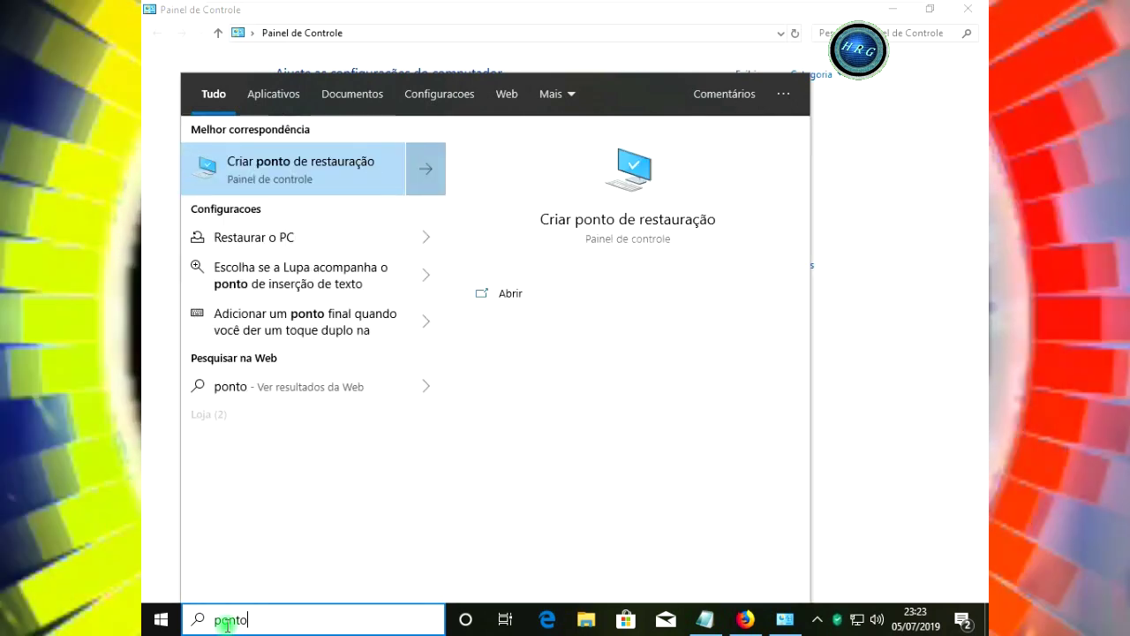
{"action": "left_click", "coordinate": [301, 176]}
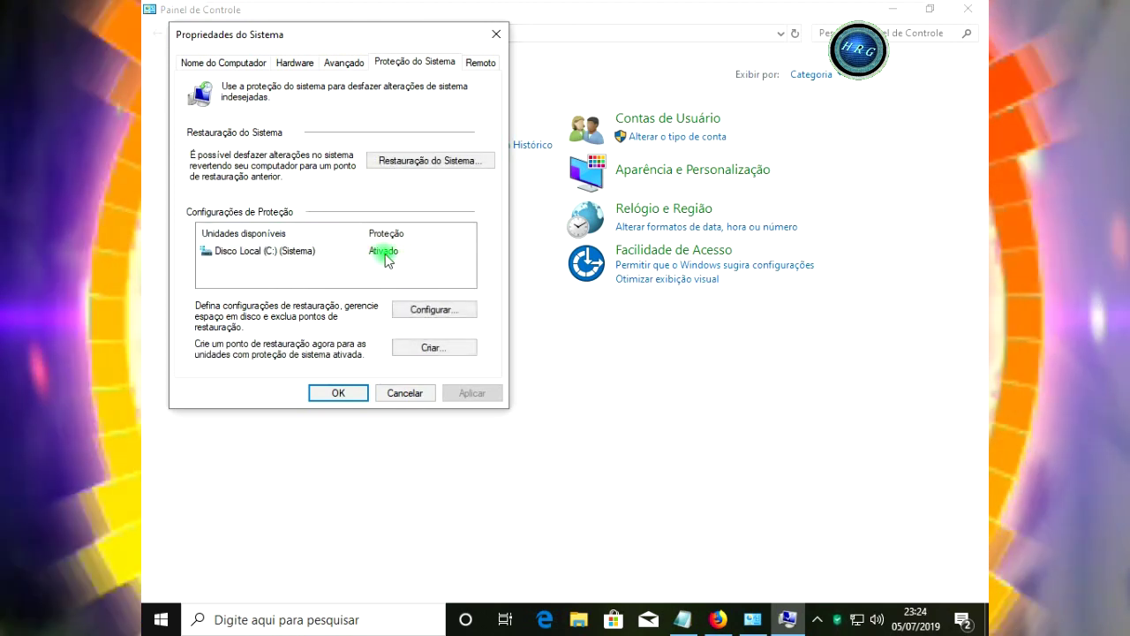
Configure Disco Local (C:) with system protection turned on and accept the settings.
{"action": "left_click", "coordinate": [415, 309]}
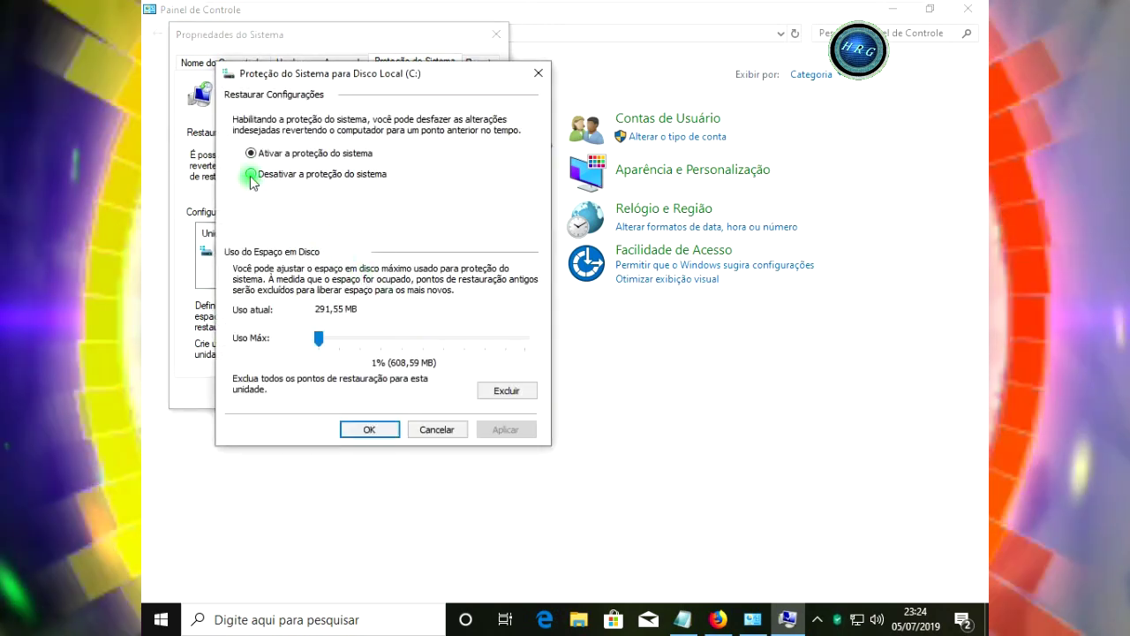
{"action": "left_click", "coordinate": [251, 174]}
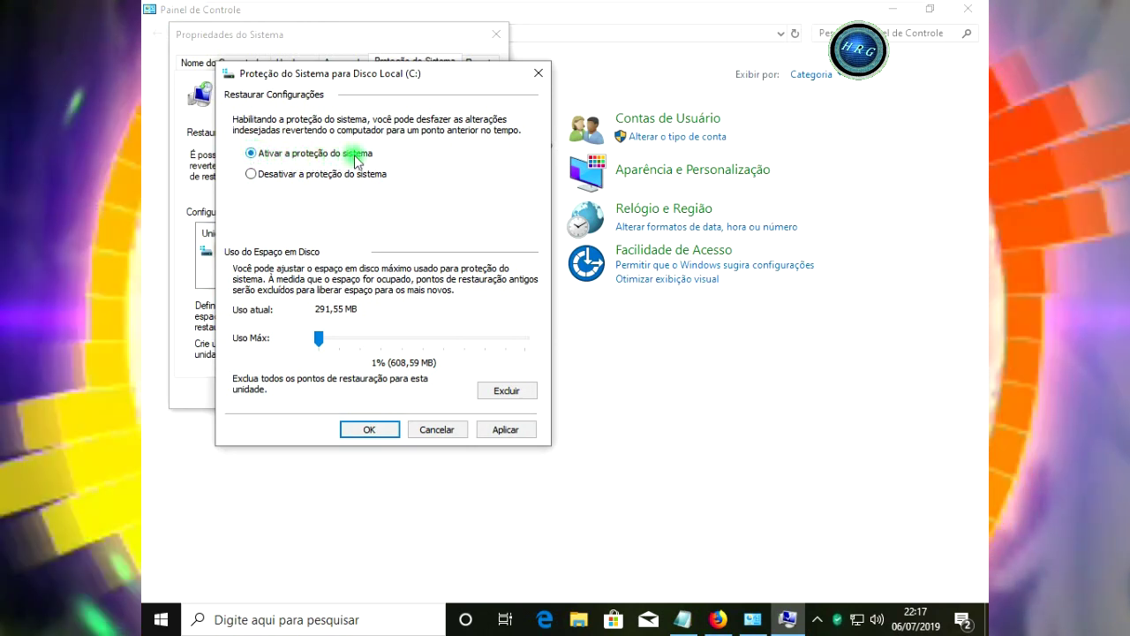
{"action": "left_click", "coordinate": [360, 430]}
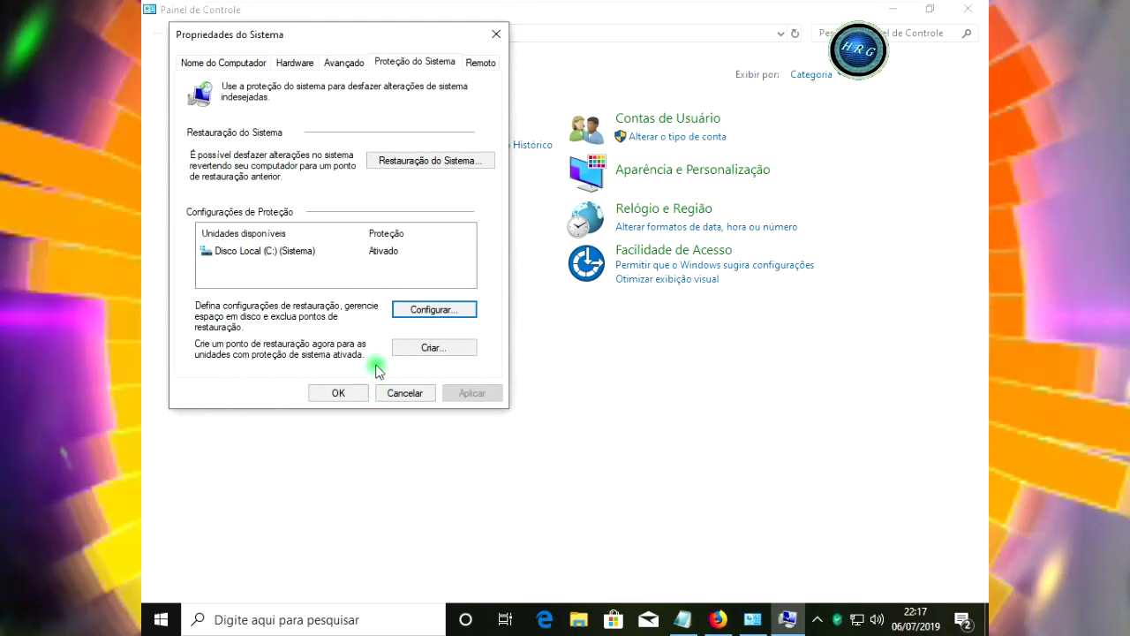
Create a restore point described as "remover senha do kaspersky", then close the system properties and the Control Panel.
{"action": "left_click", "coordinate": [430, 352]}
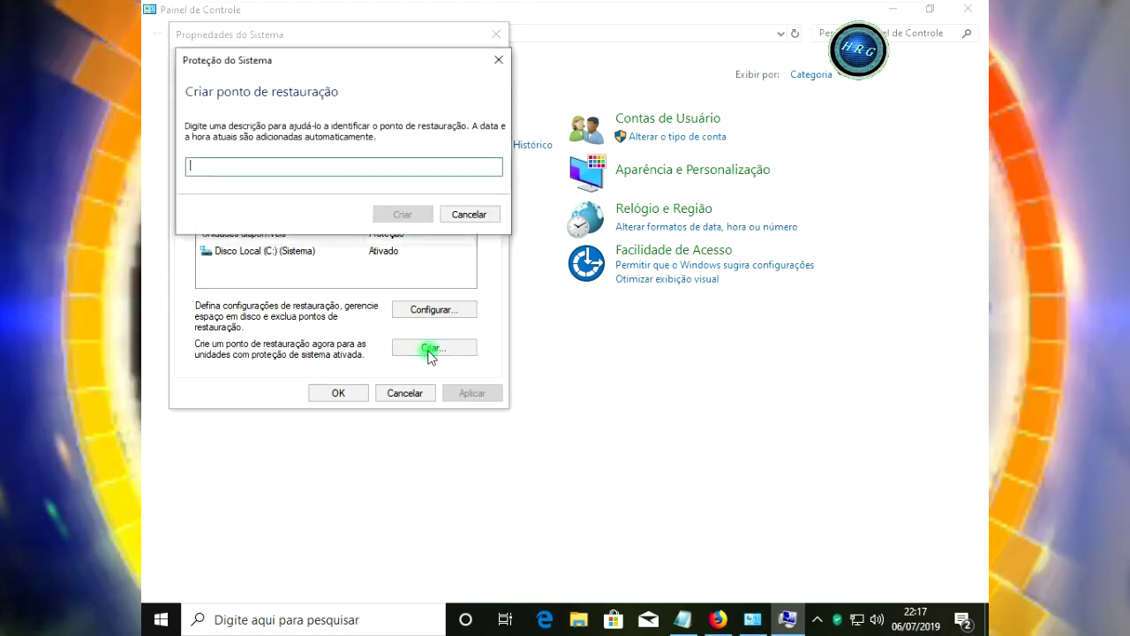
{"action": "type", "text": "remover senha do kaspersky"}
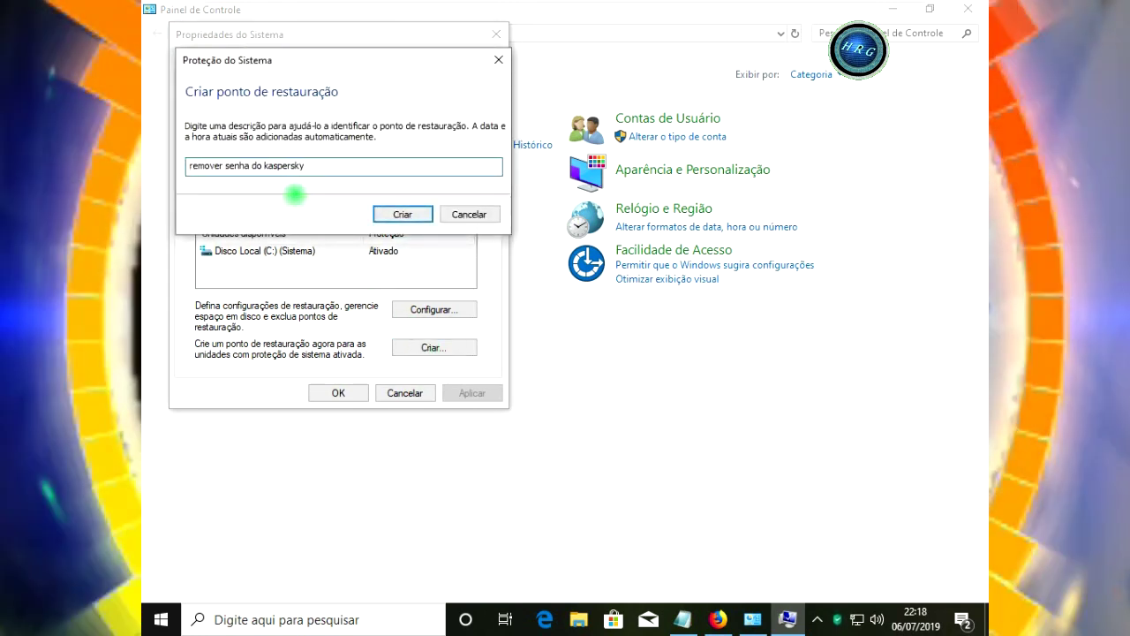
{"action": "left_click", "coordinate": [402, 214]}
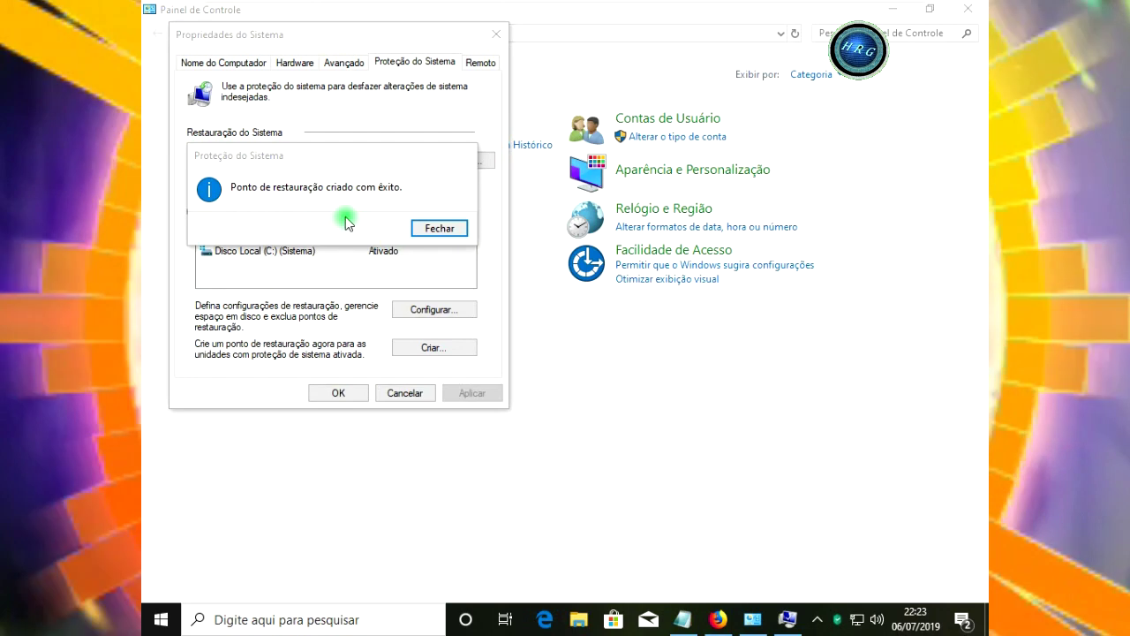
{"action": "left_click", "coordinate": [423, 229]}
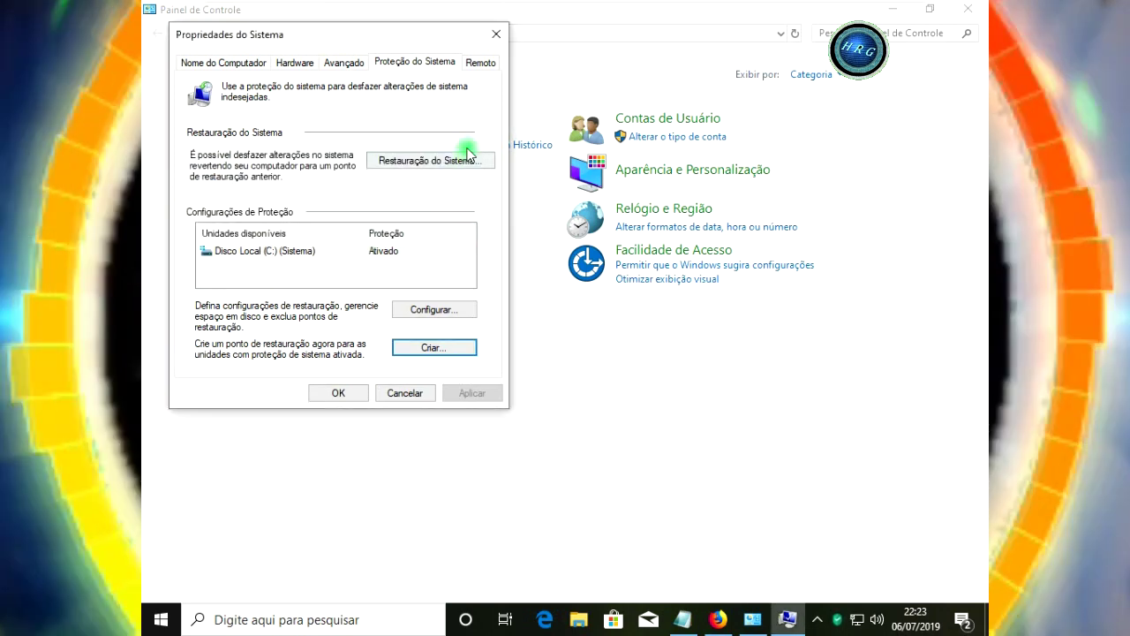
{"action": "left_click", "coordinate": [496, 35]}
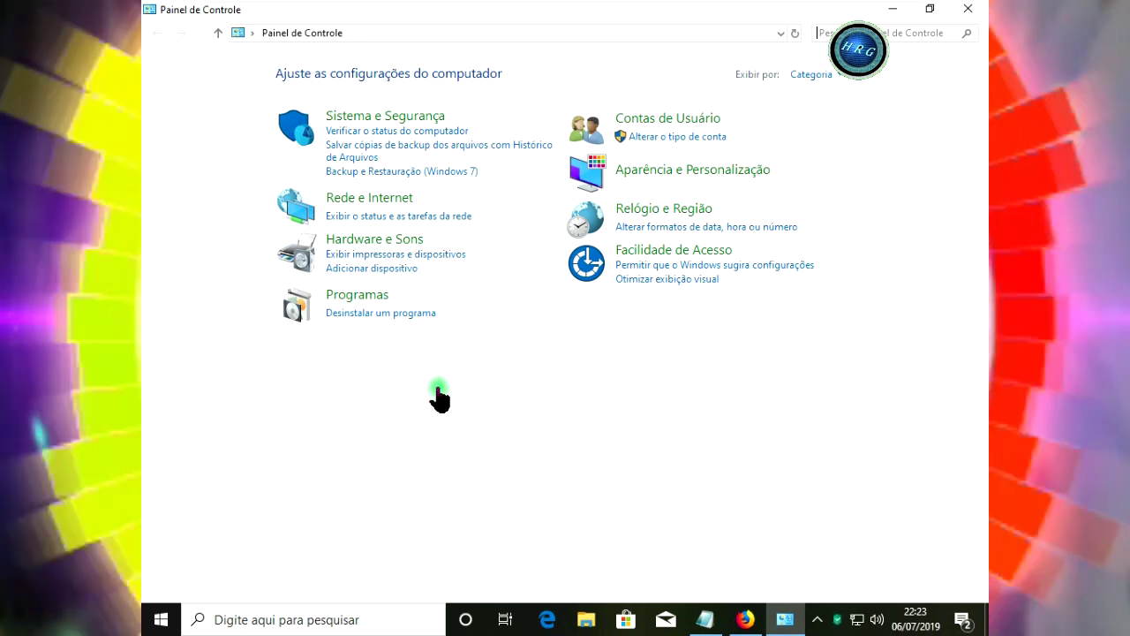
{"action": "left_click", "coordinate": [973, 10]}
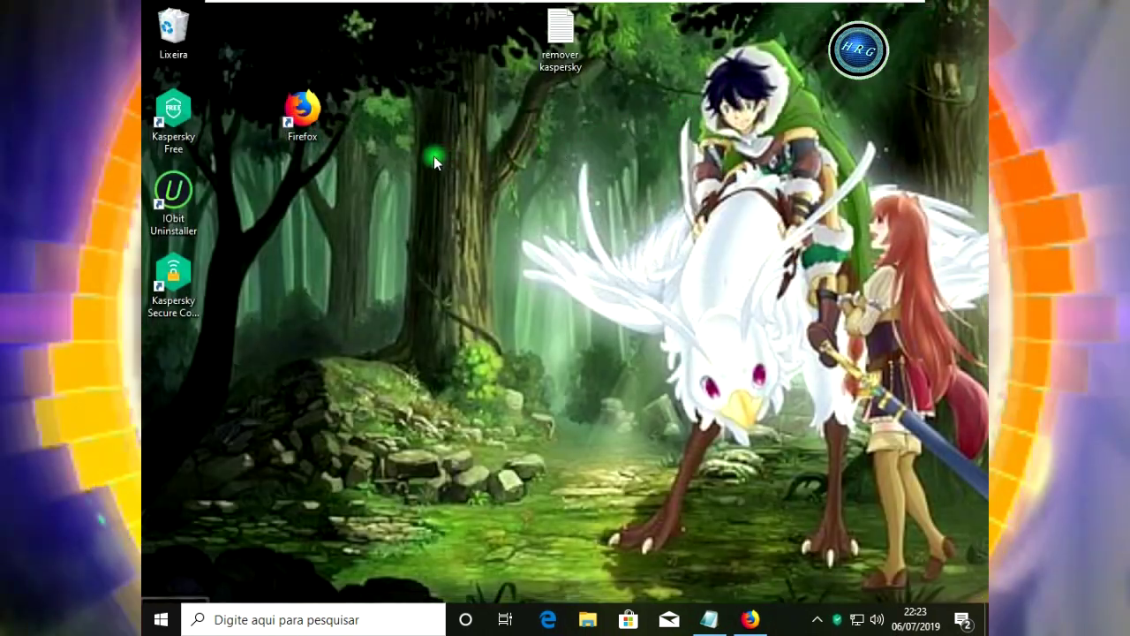
Open the "remover kaspersky" text file from the desktop, review its support link and msconfig notes, and minimize it.
{"action": "double_click", "coordinate": [548, 53]}
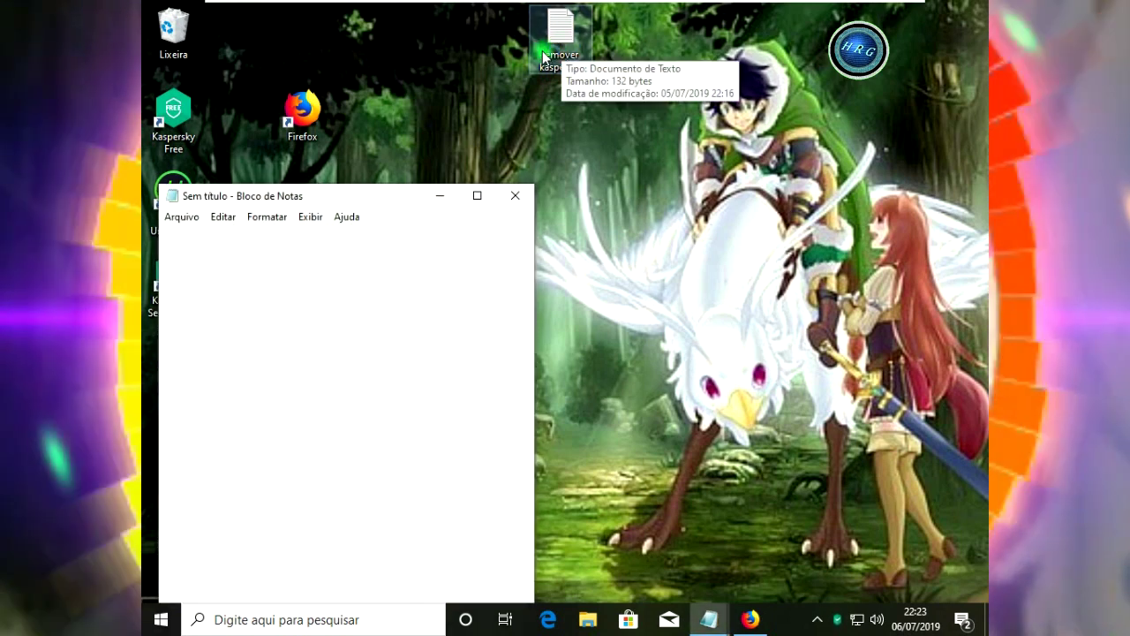
{"action": "left_click", "coordinate": [478, 197]}
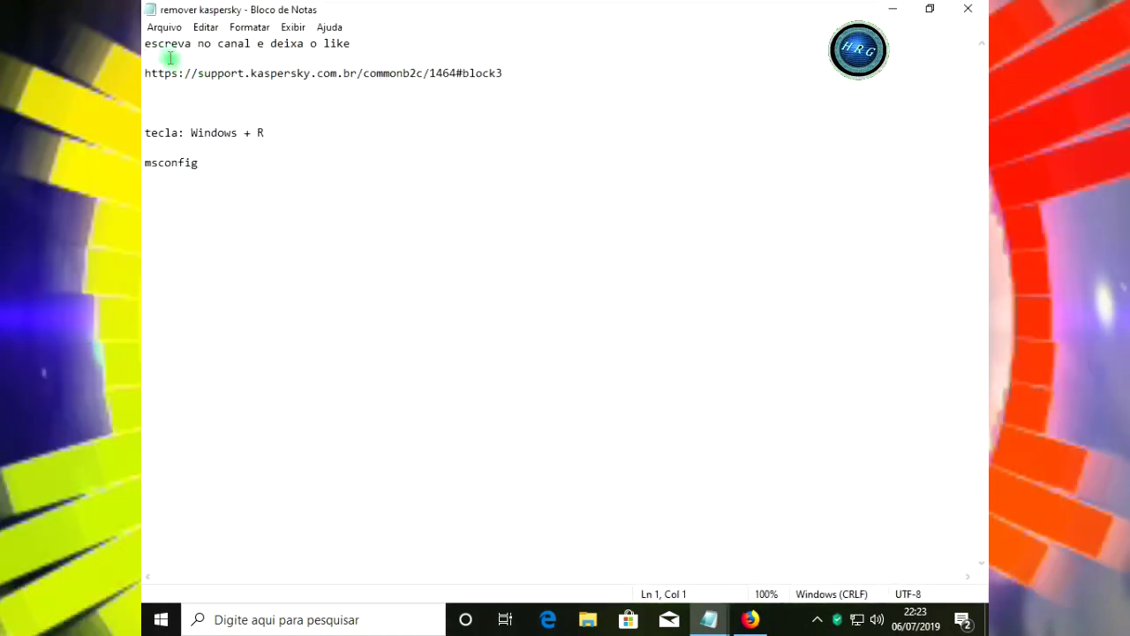
{"action": "left_click_drag", "start_coordinate": [150, 43], "coordinate": [357, 40]}
{"action": "left_click", "coordinate": [150, 62]}
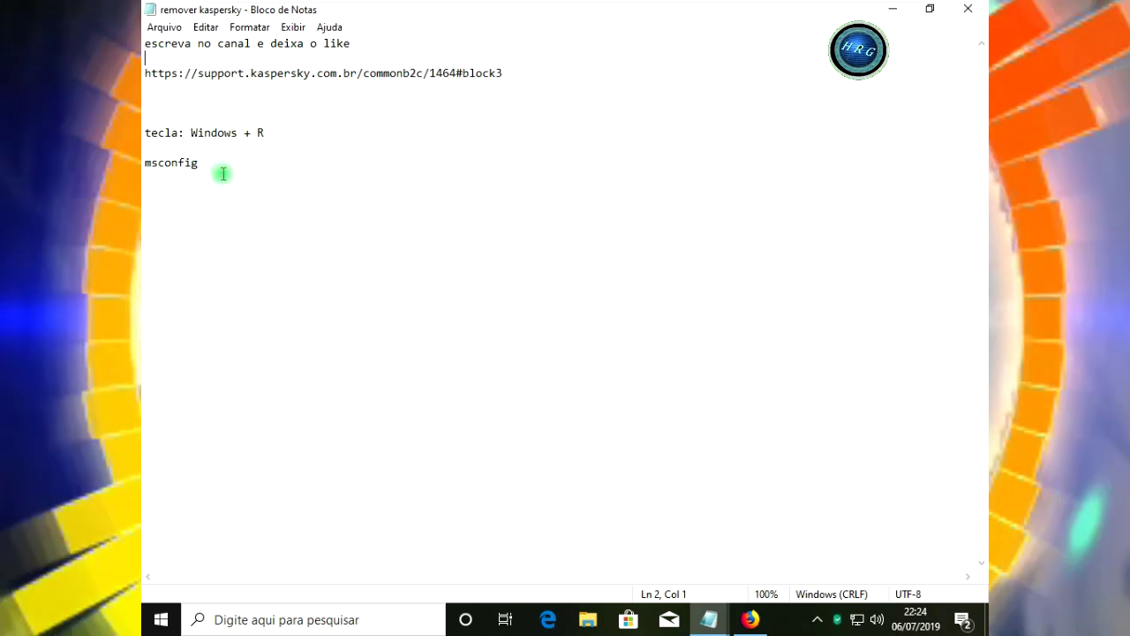
{"action": "left_click_drag", "start_coordinate": [192, 179], "coordinate": [145, 42]}
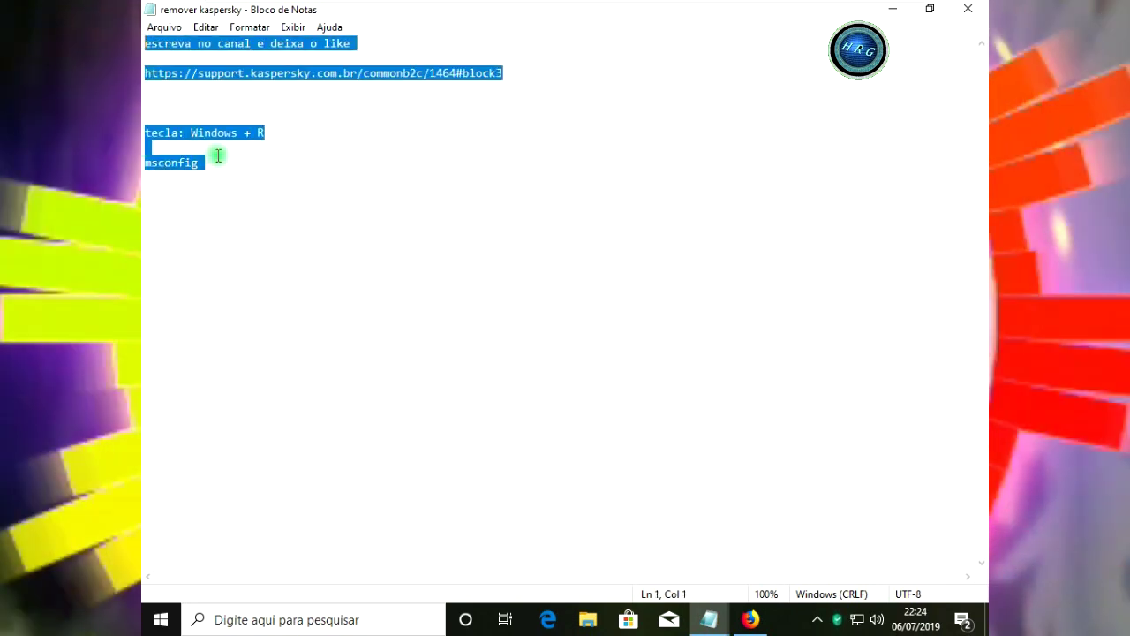
{"action": "left_click", "coordinate": [218, 156]}
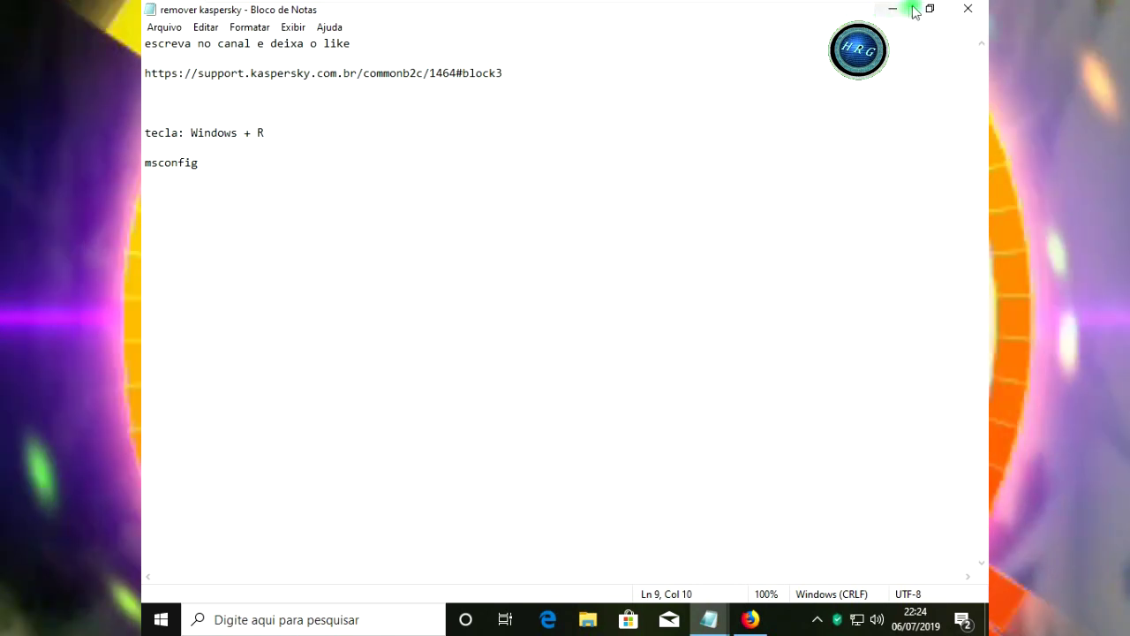
{"action": "left_click", "coordinate": [893, 10]}
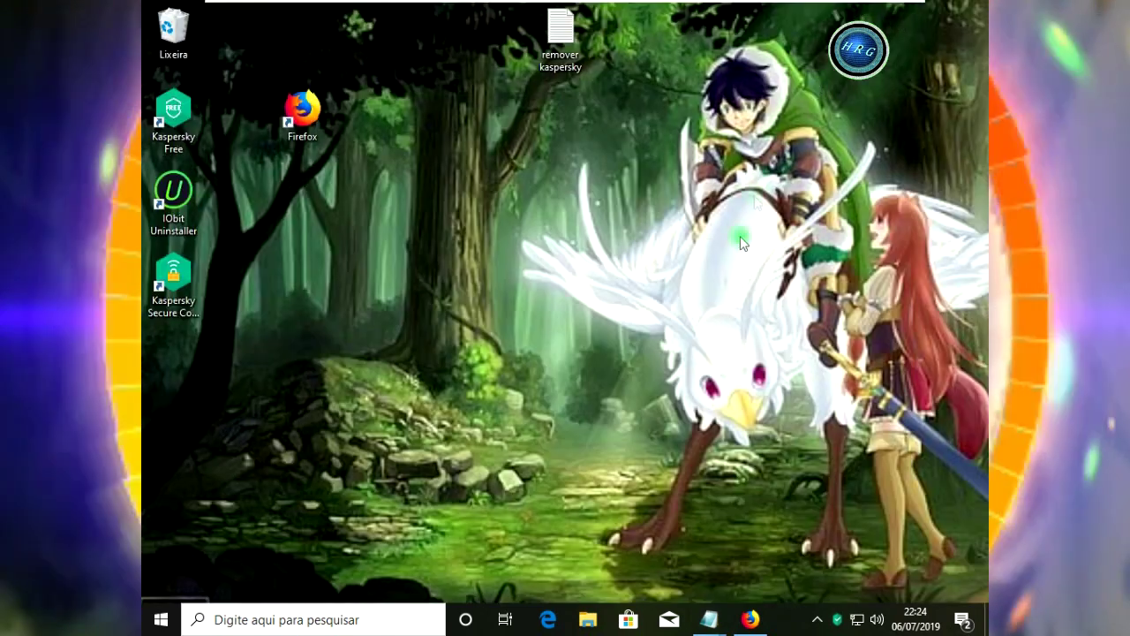
Switch to Firefox and review the Kaspersky support article on the kavremover tool, including its page address.
{"action": "left_click", "coordinate": [753, 621]}
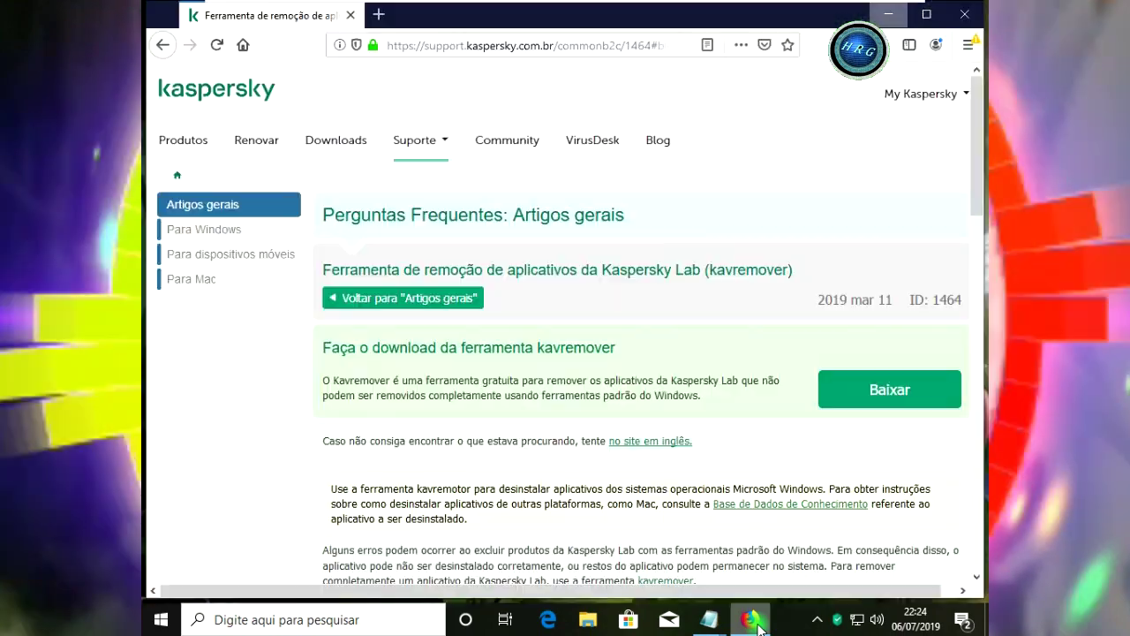
{"action": "scroll", "coordinate": [631, 234], "scroll_direction": "down", "scroll_amount": 5}
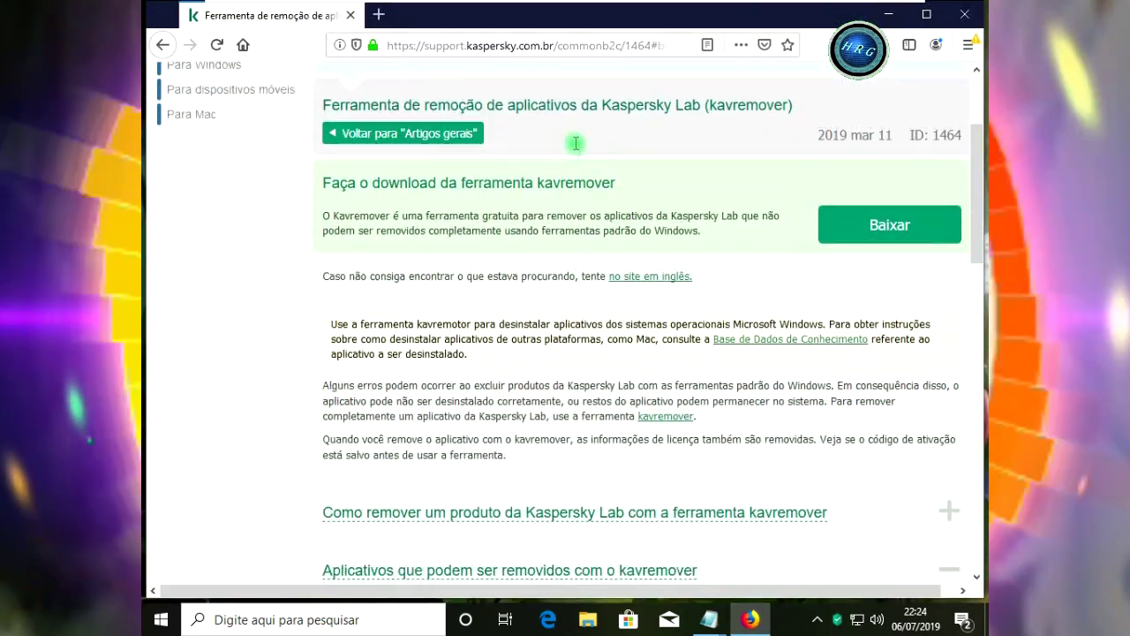
{"action": "scroll", "coordinate": [530, 70], "scroll_direction": "up", "scroll_amount": 5}
{"action": "left_click", "coordinate": [549, 46]}
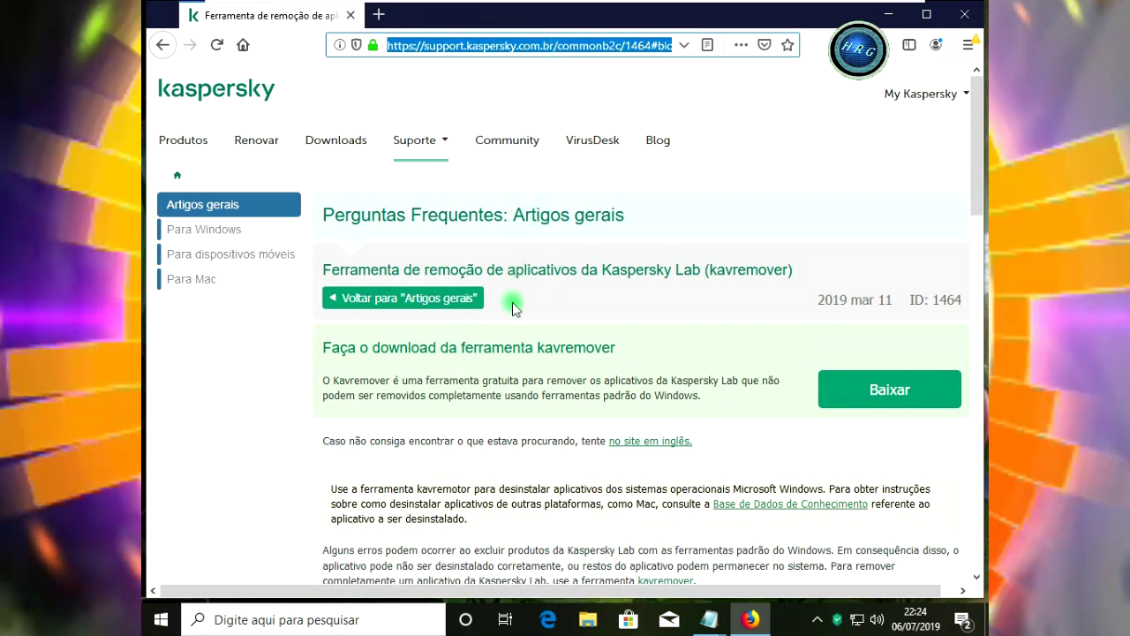
{"action": "scroll", "coordinate": [516, 305], "scroll_direction": "down", "scroll_amount": 2}
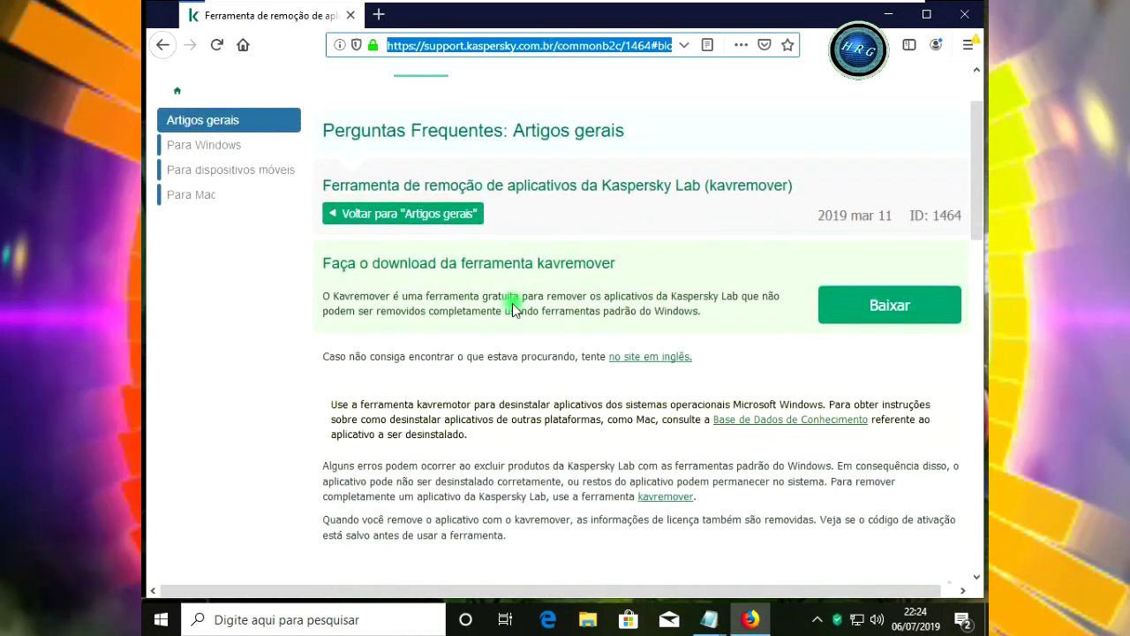
{"action": "left_click", "coordinate": [446, 434]}
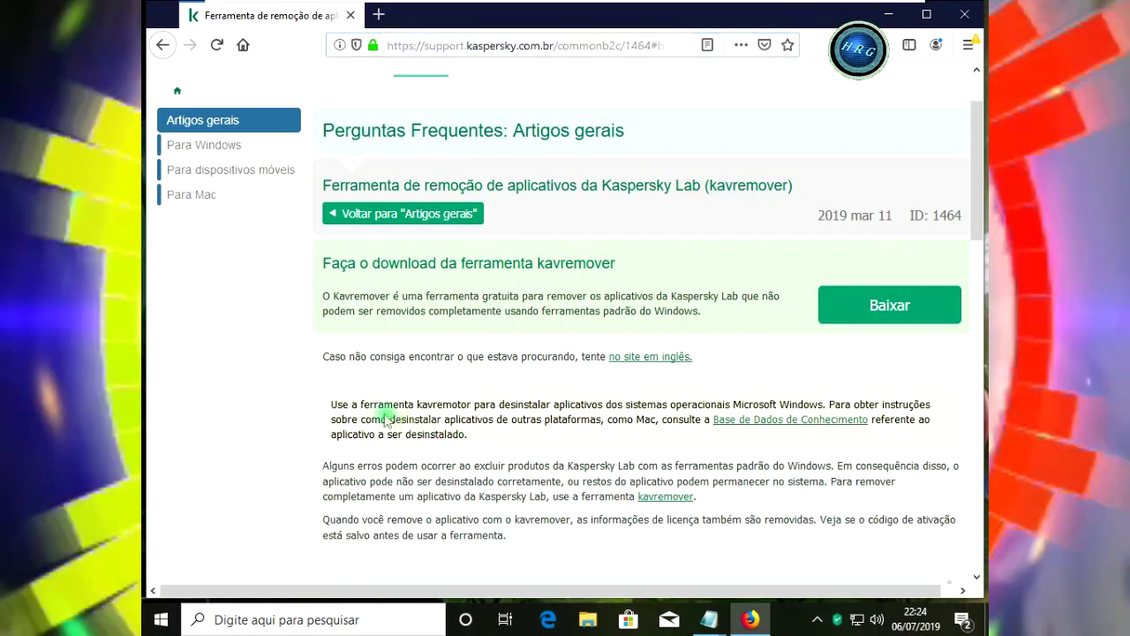
Review the article's notes on kavremover and its list of removable applications, highlighting the Kaspersky Free (todas as versões) entry.
{"action": "left_click", "coordinate": [355, 408], "text": "shift"}
{"action": "scroll", "coordinate": [354, 408], "scroll_direction": "down", "scroll_amount": 5}
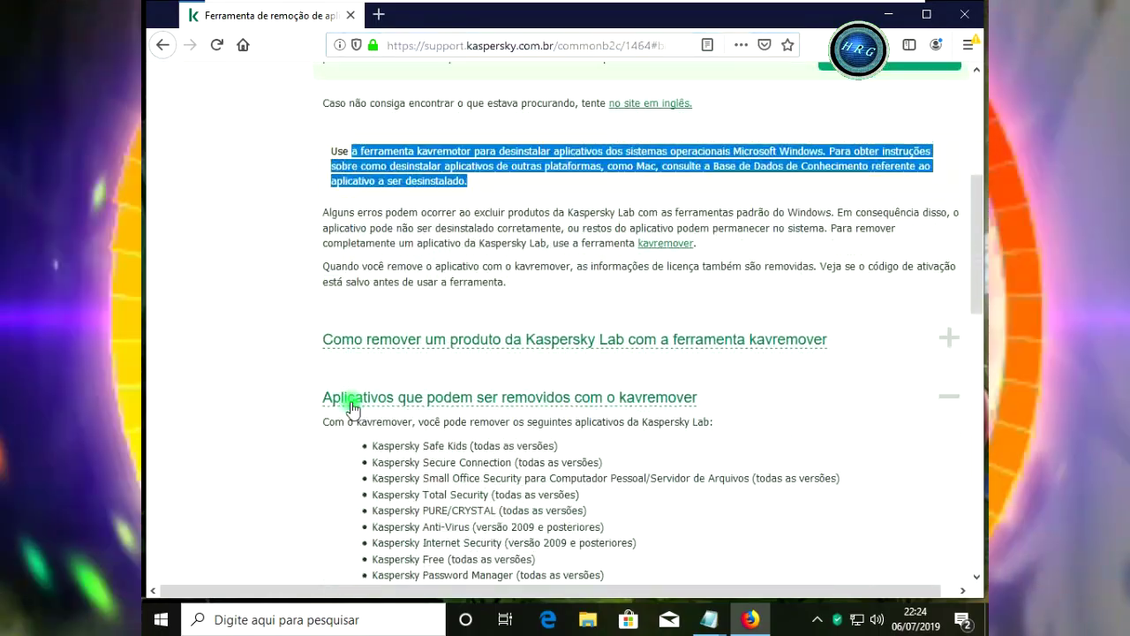
{"action": "scroll", "coordinate": [353, 403], "scroll_direction": "down", "scroll_amount": 2}
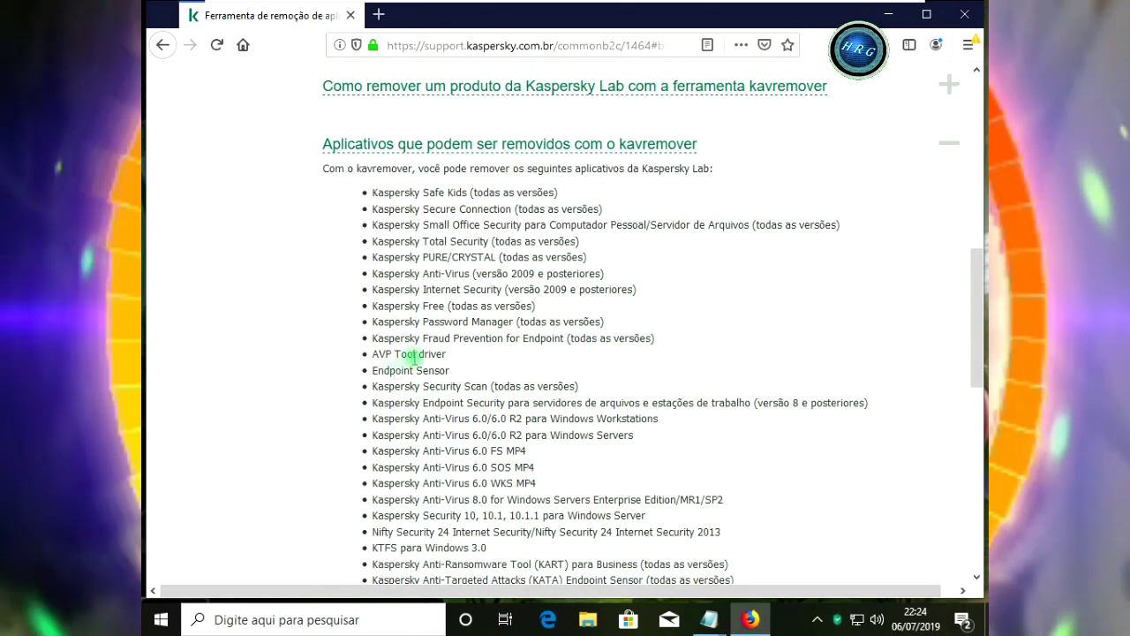
{"action": "left_click_drag", "start_coordinate": [501, 306], "coordinate": [368, 314]}
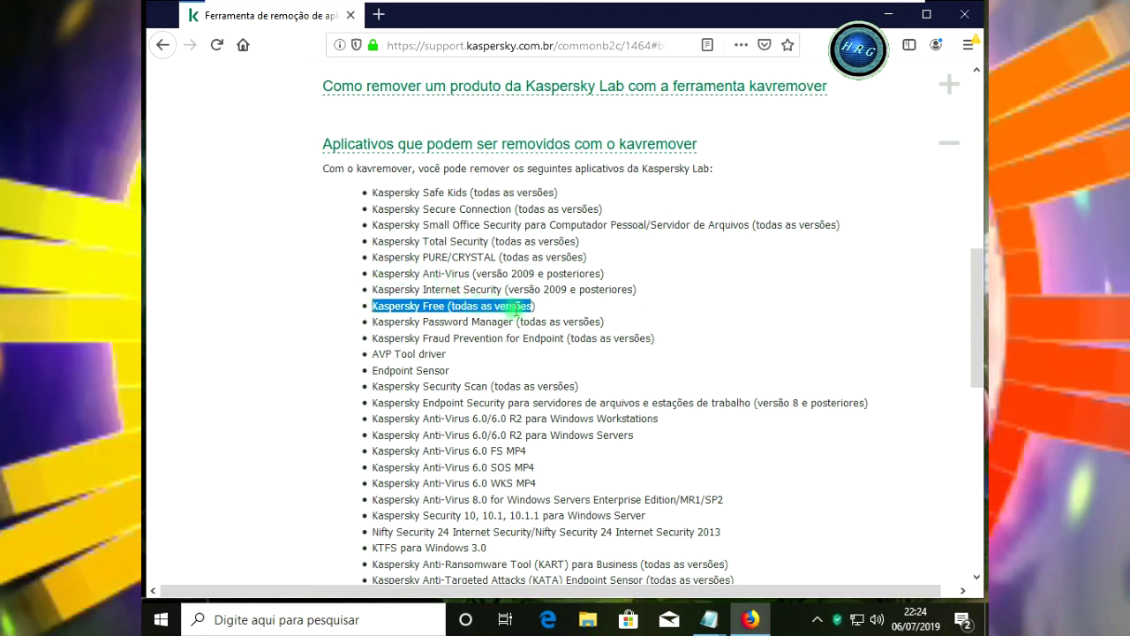
{"action": "left_click", "coordinate": [541, 313]}
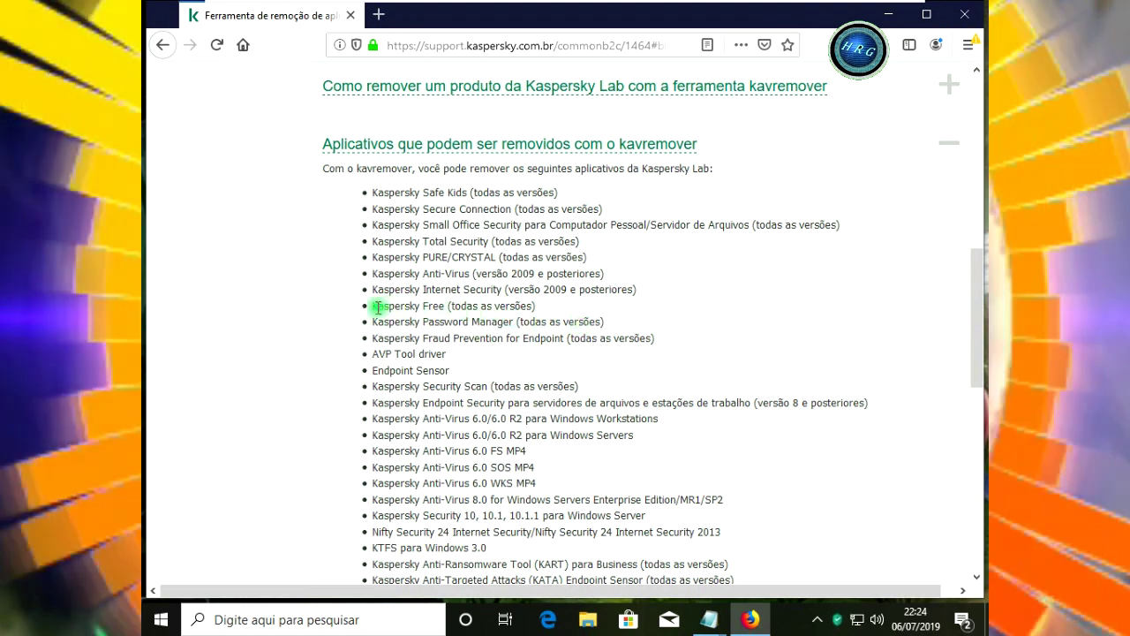
{"action": "left_click_drag", "start_coordinate": [371, 309], "coordinate": [537, 305]}
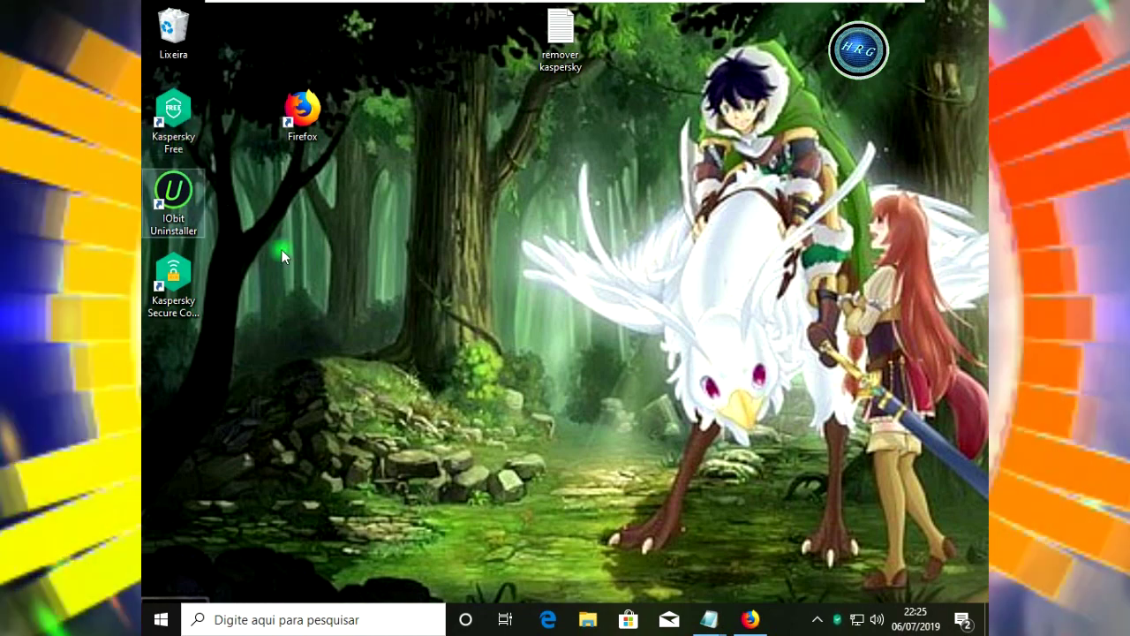
{"action": "left_click", "coordinate": [747, 622]}
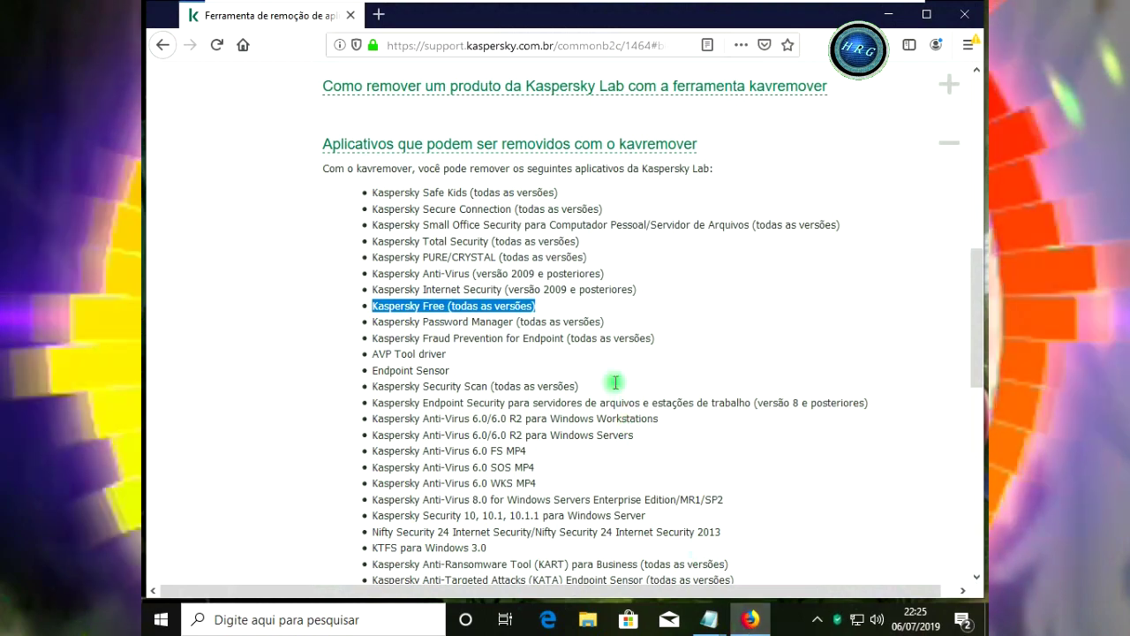
Download the kavremover tool from the support article and save the kavremvr.exe file.
{"action": "left_click_drag", "start_coordinate": [977, 273], "coordinate": [984, 118]}
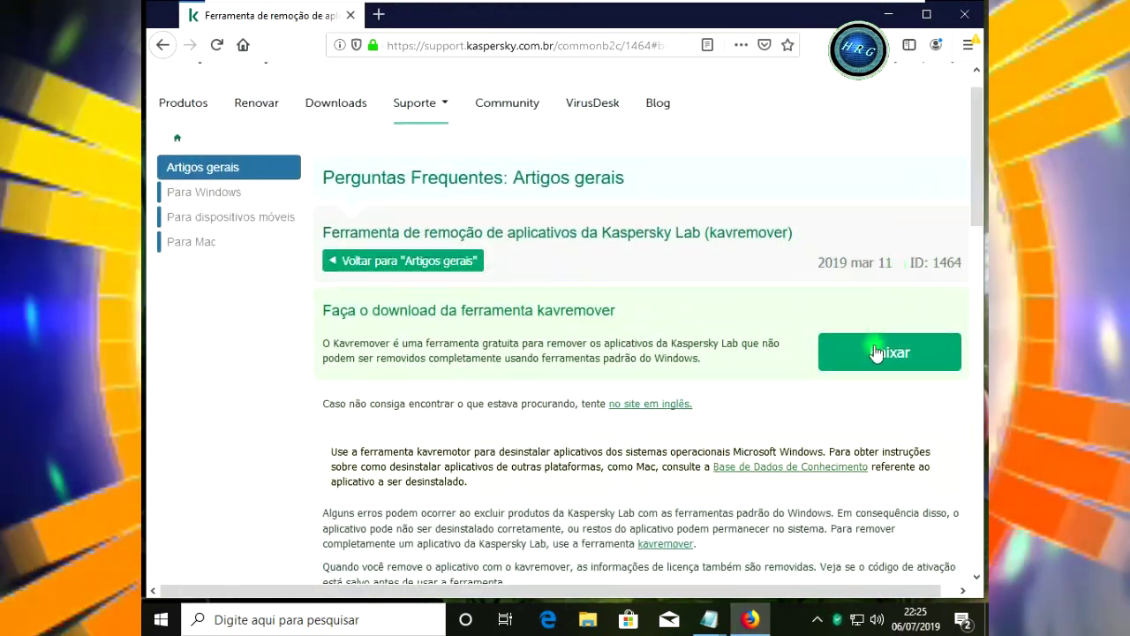
{"action": "left_click", "coordinate": [874, 356]}
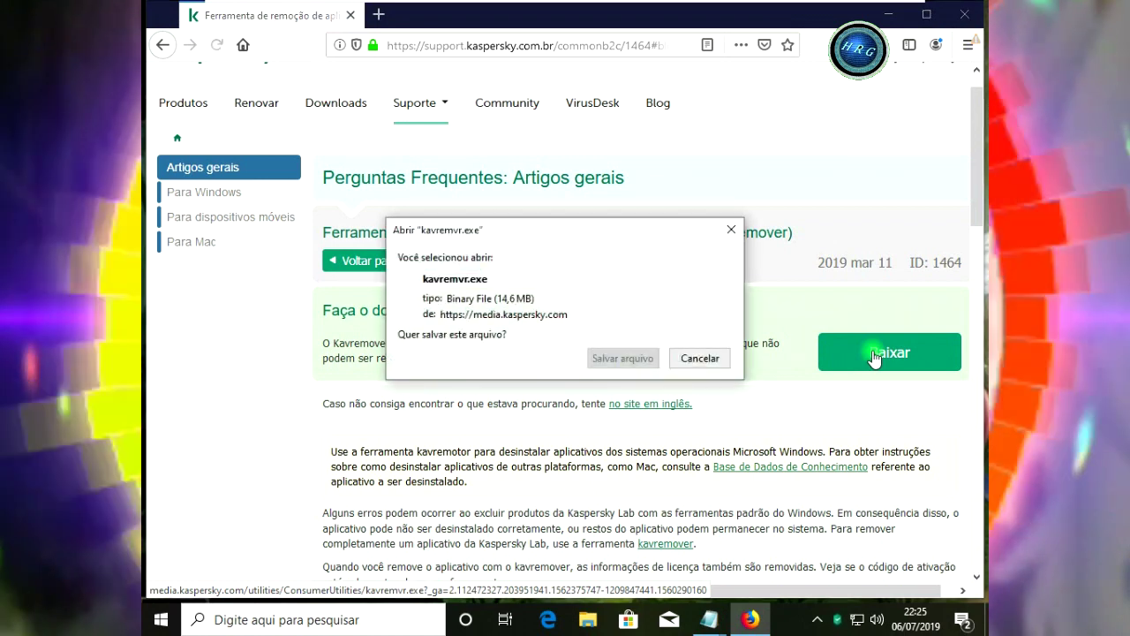
{"action": "left_click", "coordinate": [627, 359]}
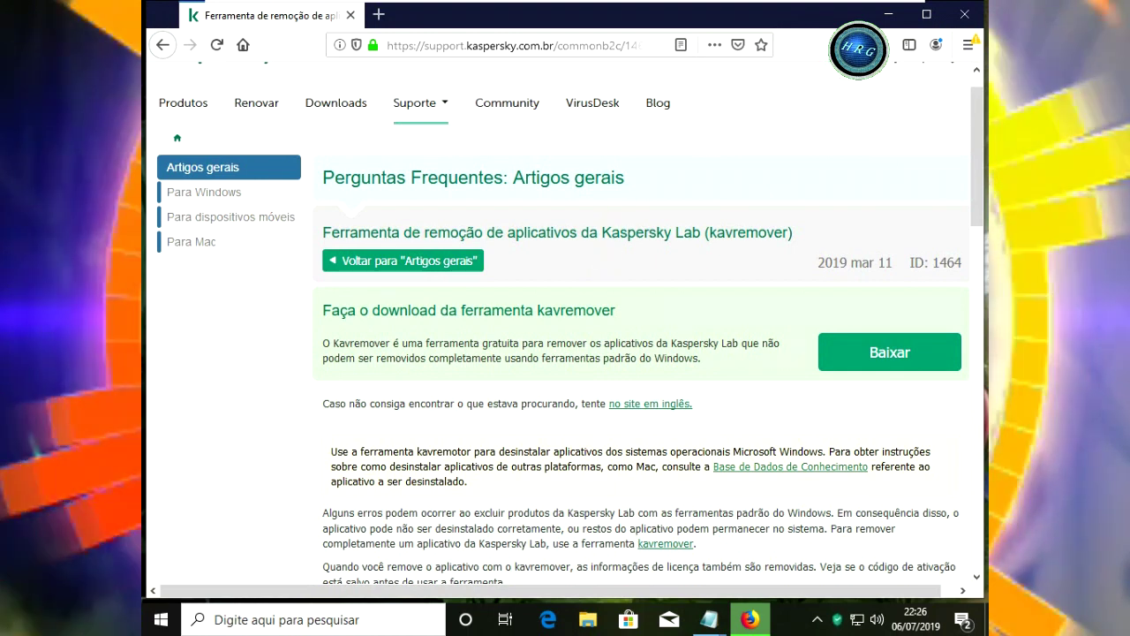
Shrink the Firefox window and copy the downloaded kavremvr.exe from the downloads list onto the desktop.
{"action": "left_click", "coordinate": [850, 45]}
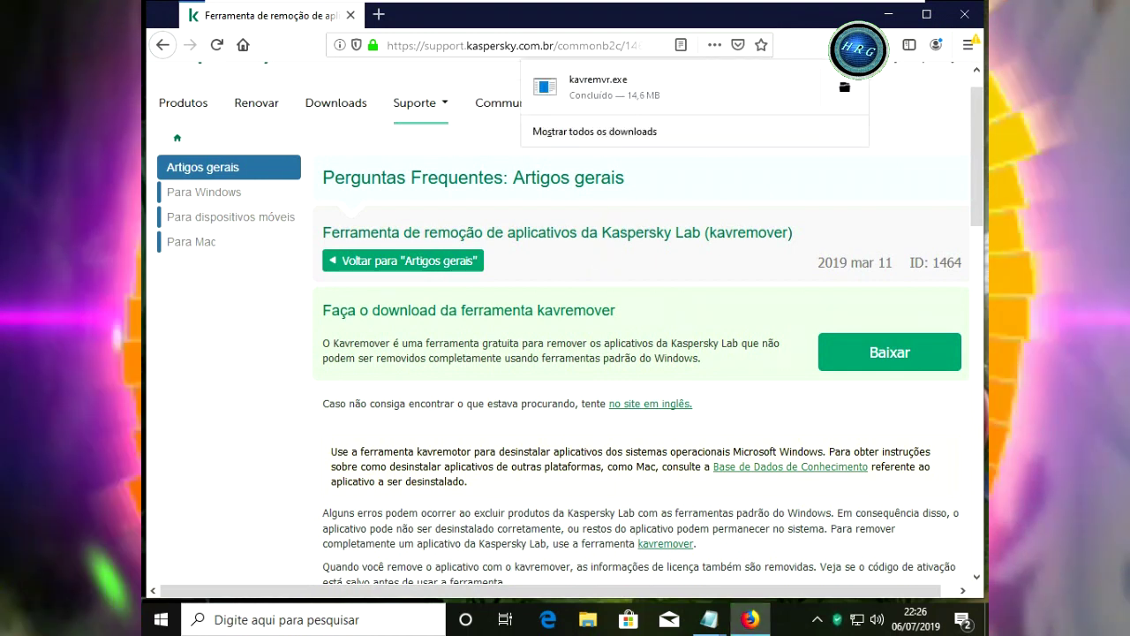
{"action": "left_click", "coordinate": [929, 17]}
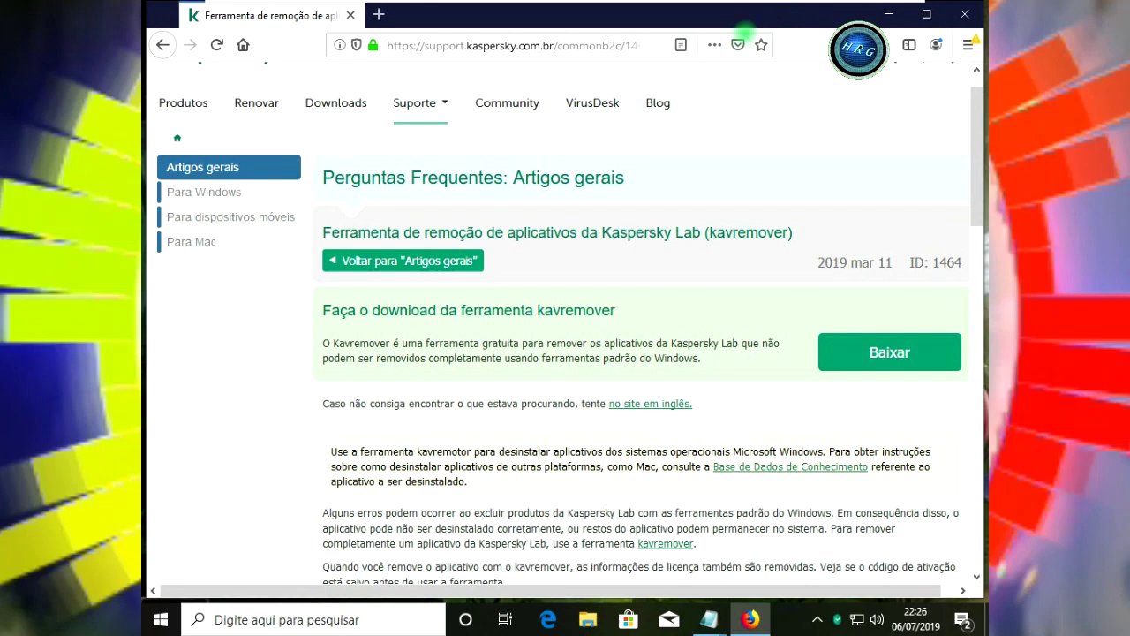
{"action": "double_click", "coordinate": [830, 18]}
{"action": "left_click", "coordinate": [632, 122]}
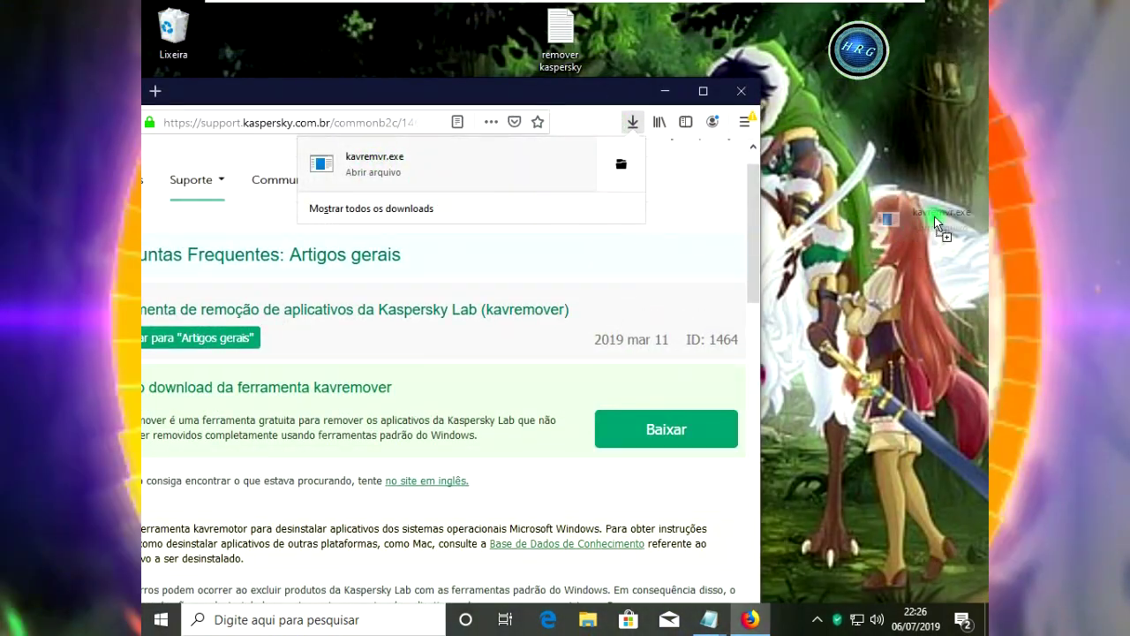
{"action": "left_click", "coordinate": [935, 216]}
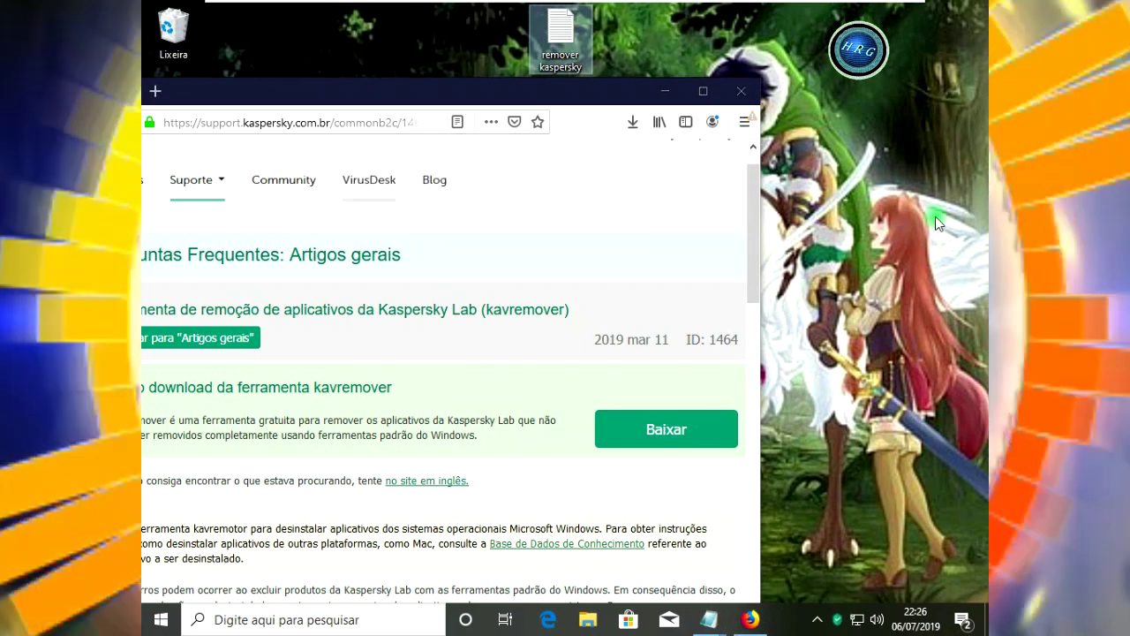
{"action": "key", "text": "ctrl+v"}
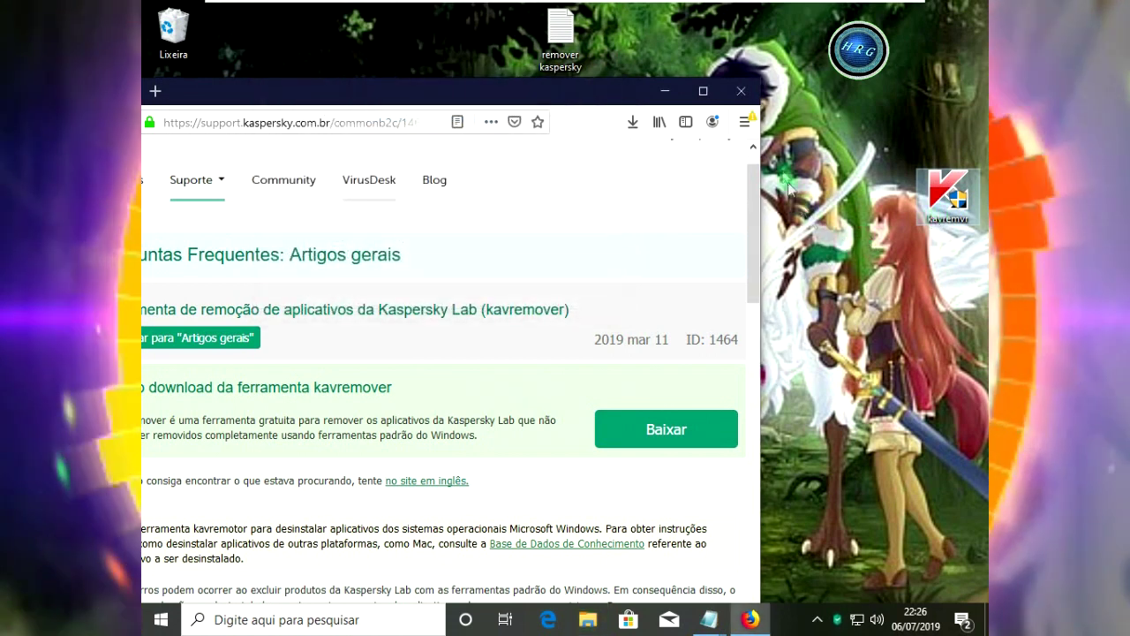
Close Firefox and move the kavremvr icon to a free spot nearer the middle of the desktop.
{"action": "left_click", "coordinate": [744, 91]}
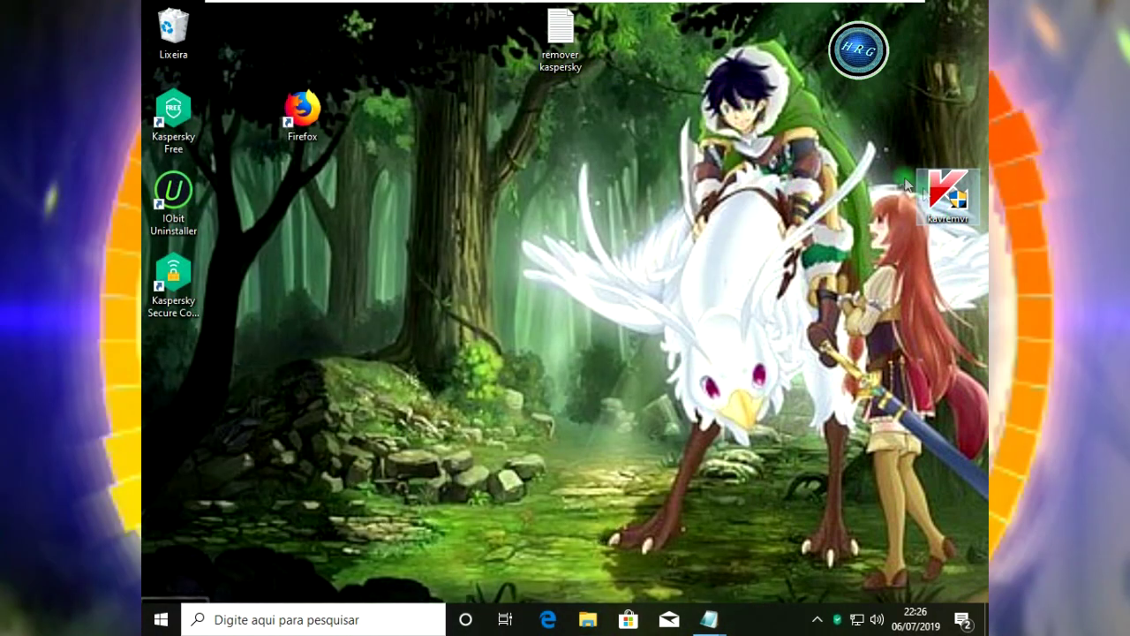
{"action": "left_click_drag", "start_coordinate": [945, 196], "coordinate": [808, 147]}
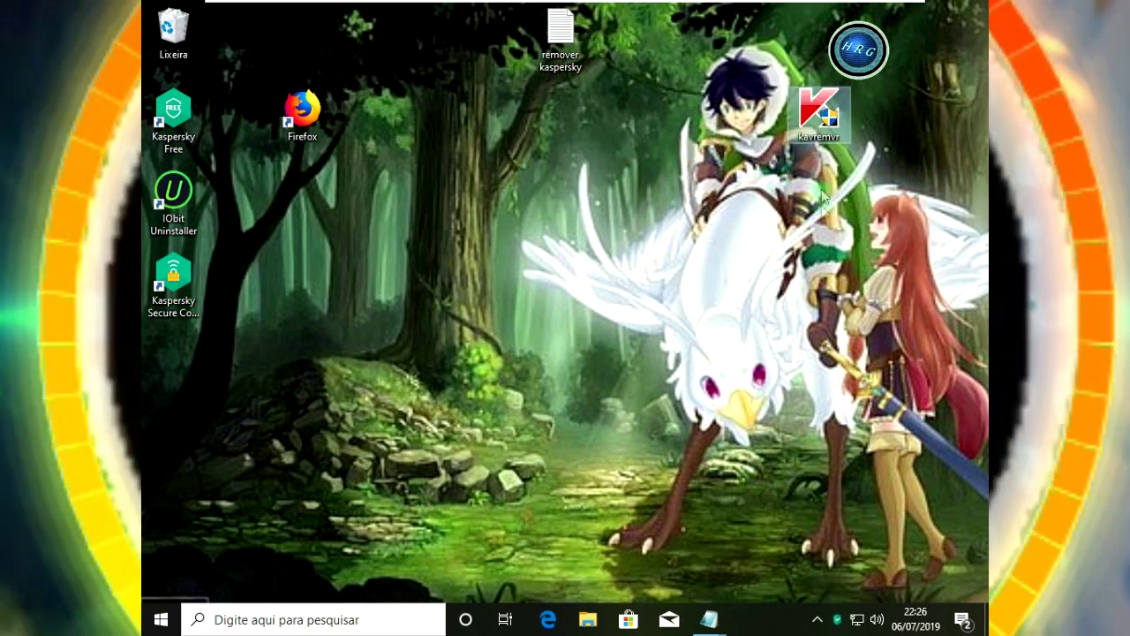
{"action": "left_click_drag", "start_coordinate": [558, 213], "coordinate": [634, 295]}
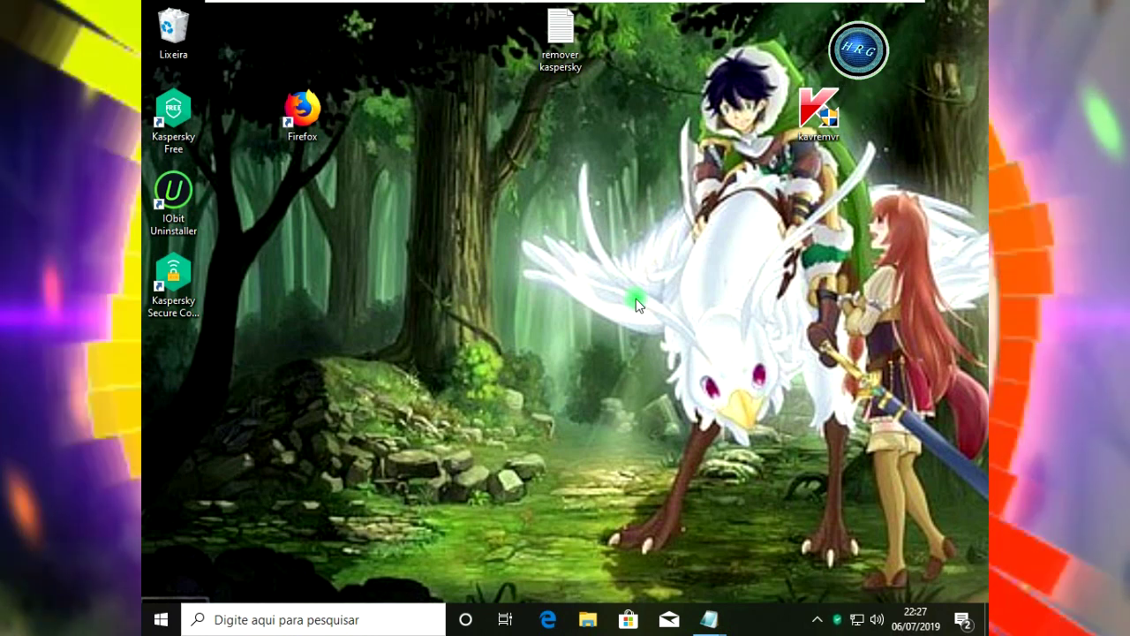
Open the Run dialog, copy the msconfig command from the "remover kaspersky" text file, and minimize the file.
{"action": "key", "text": "super+r"}
{"action": "key", "text": "super"}
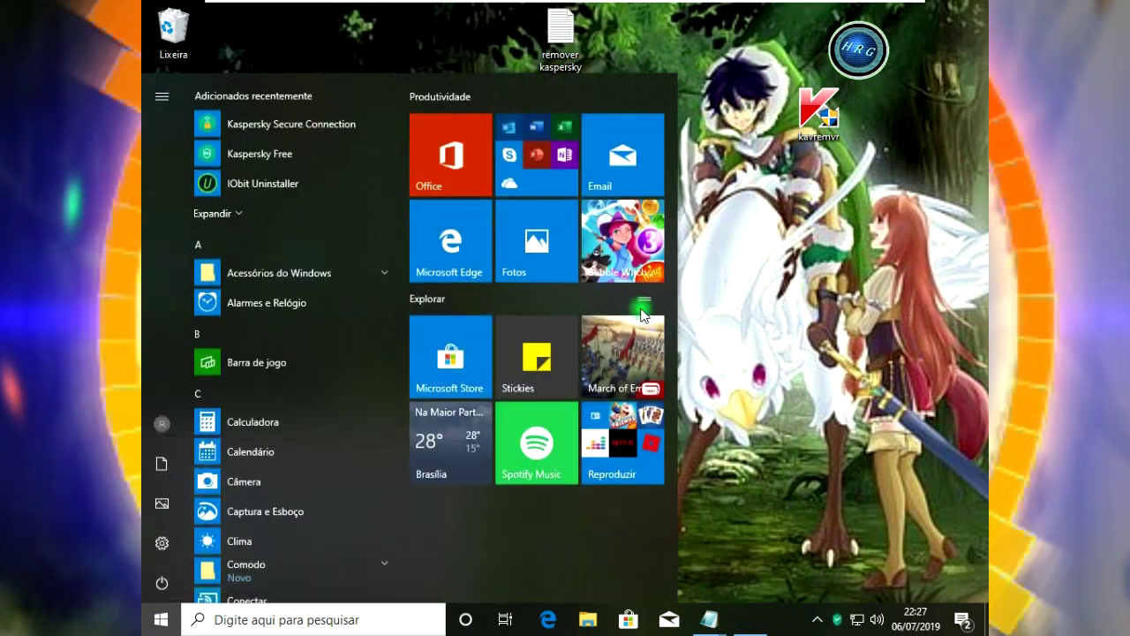
{"action": "key", "text": "Escape"}
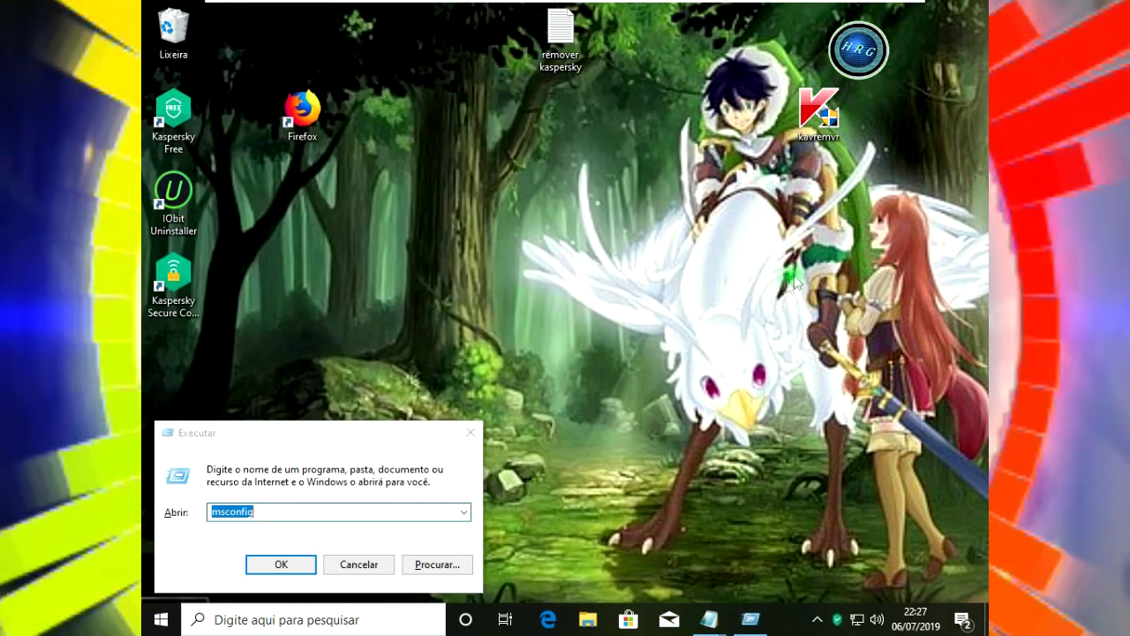
{"action": "double_click", "coordinate": [572, 57]}
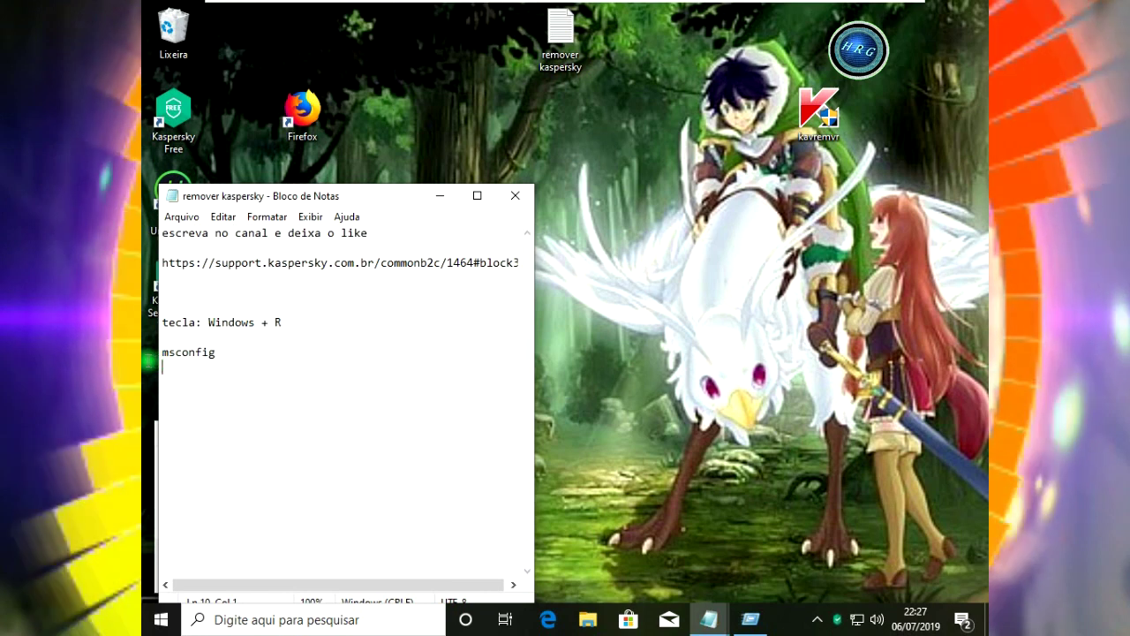
{"action": "left_click_drag", "start_coordinate": [168, 367], "coordinate": [154, 354]}
{"action": "right_click", "coordinate": [180, 354]}
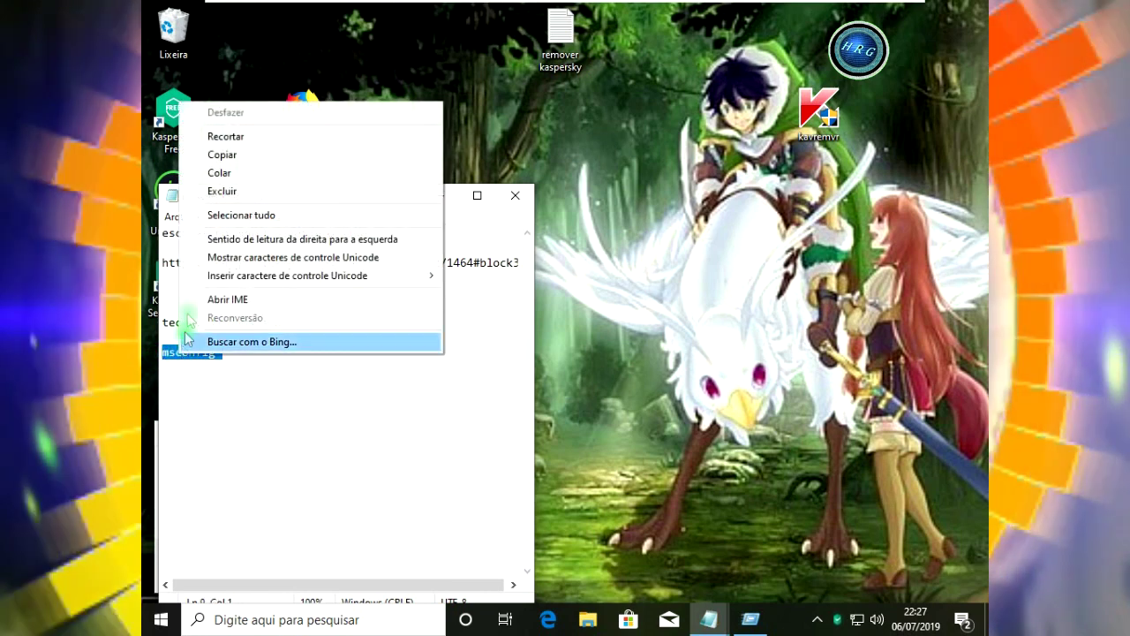
{"action": "left_click", "coordinate": [225, 156]}
{"action": "left_click", "coordinate": [443, 202]}
Replace the Run dialog's entry with the copied msconfig command and launch System Configuration.
{"action": "left_click", "coordinate": [341, 461]}
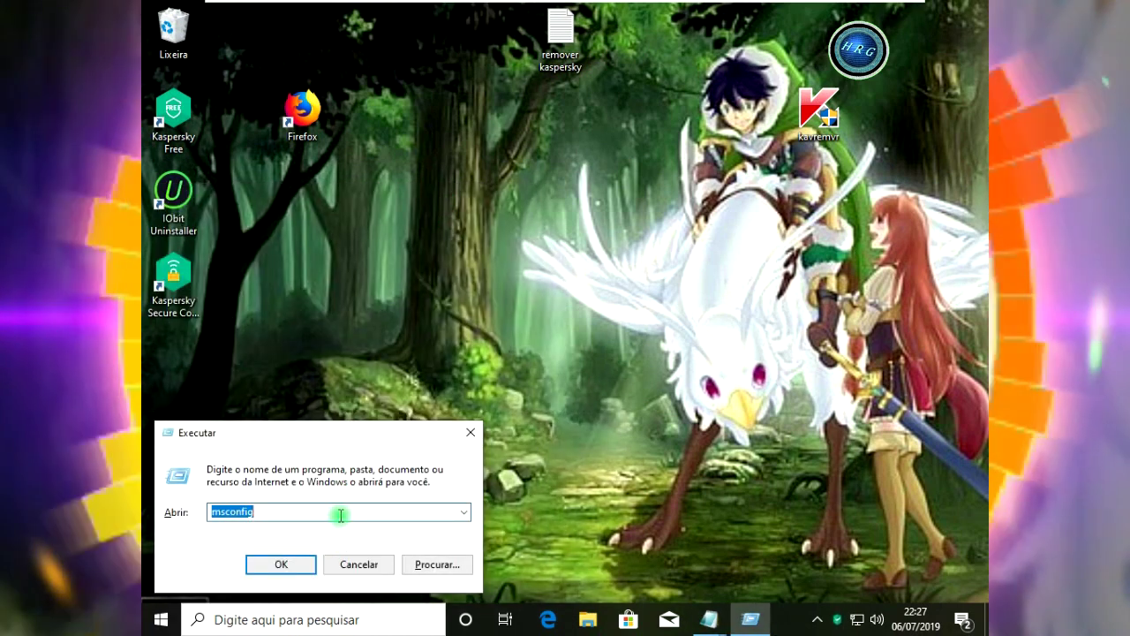
{"action": "key", "text": "BackSpace"}
{"action": "right_click", "coordinate": [288, 518]}
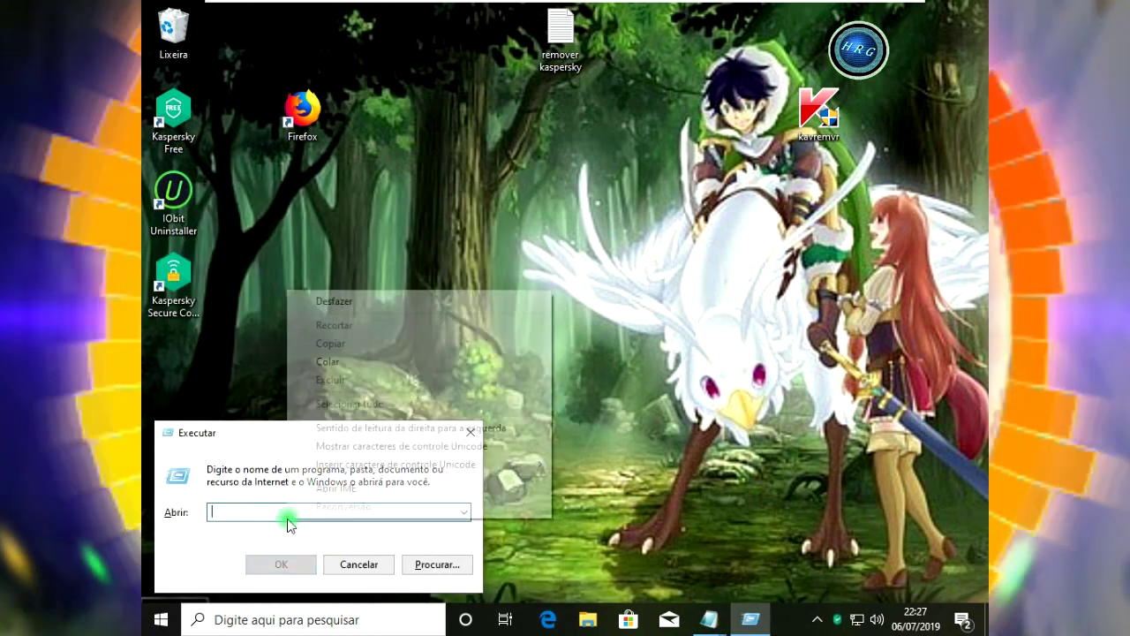
{"action": "left_click", "coordinate": [347, 364]}
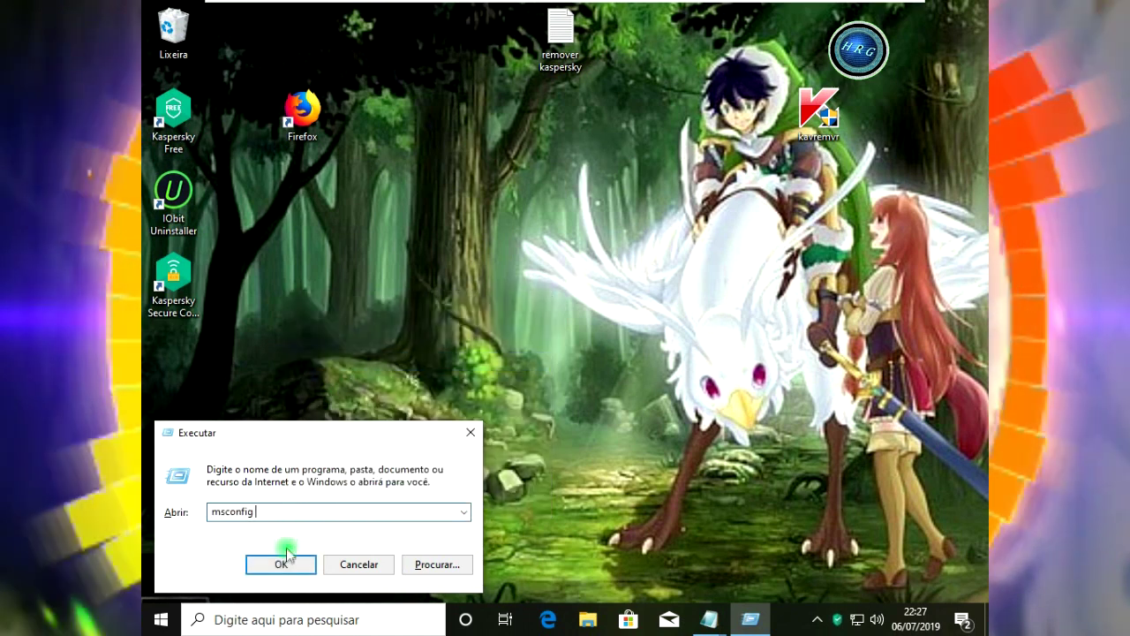
{"action": "left_click", "coordinate": [283, 561]}
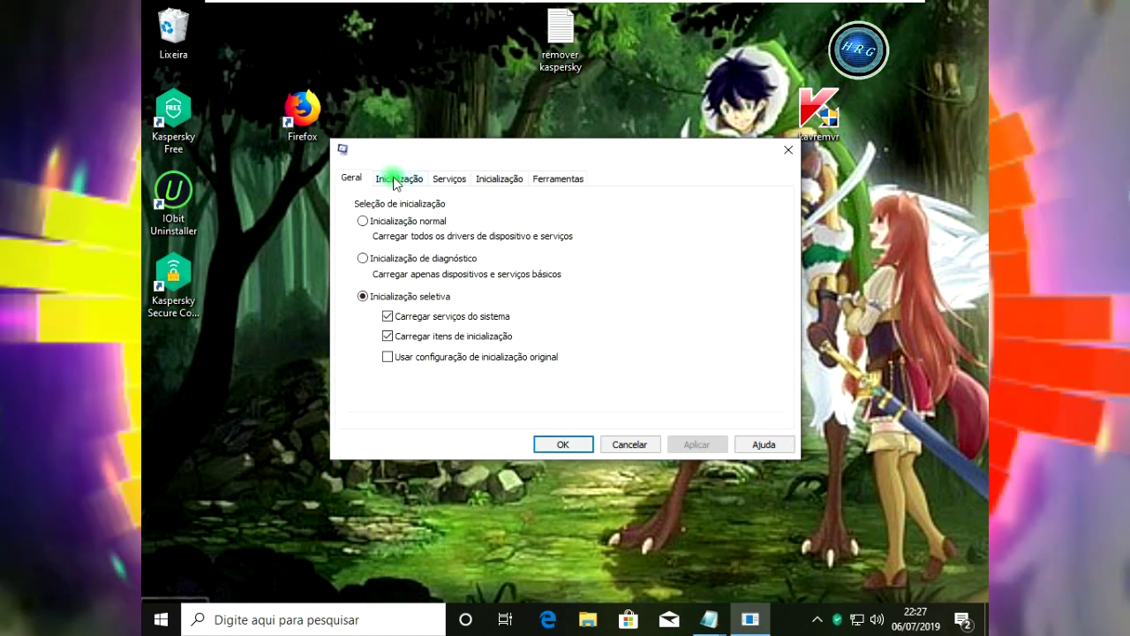
Enable safe boot (Inicialização segura) with the Mínima option, accept the settings, and restart the computer.
{"action": "left_click", "coordinate": [396, 180]}
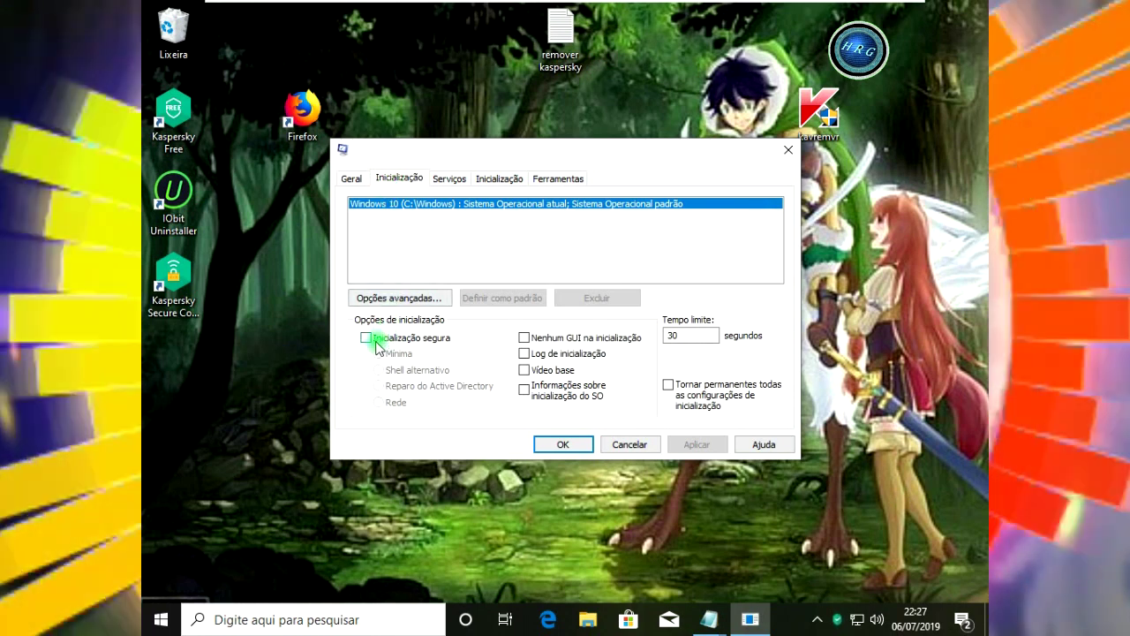
{"action": "left_click", "coordinate": [383, 345]}
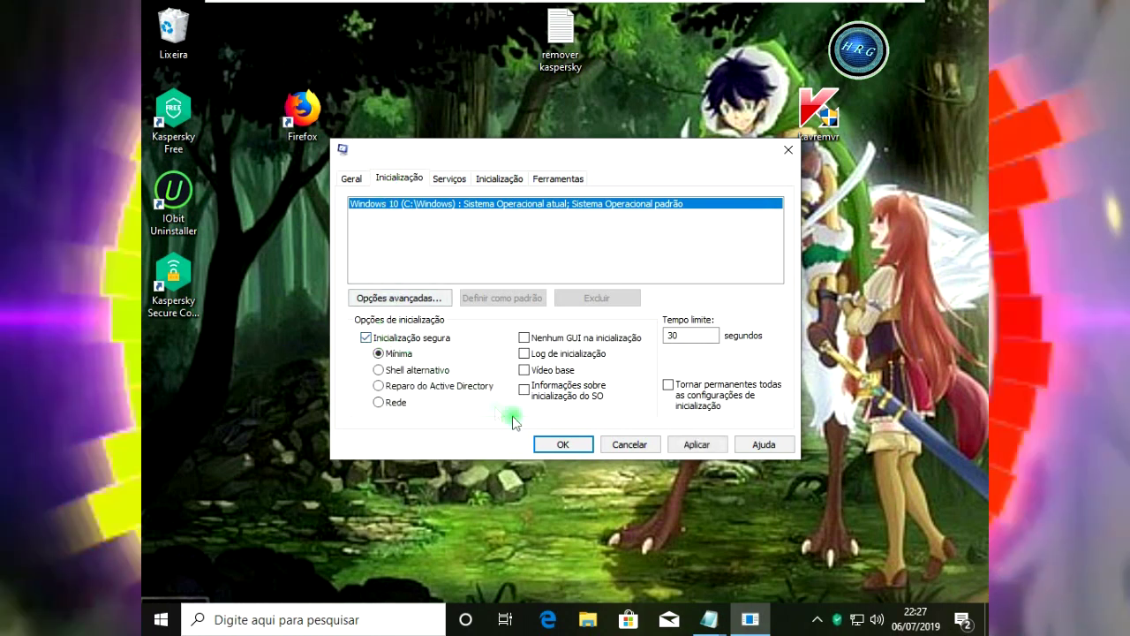
{"action": "left_click", "coordinate": [557, 445]}
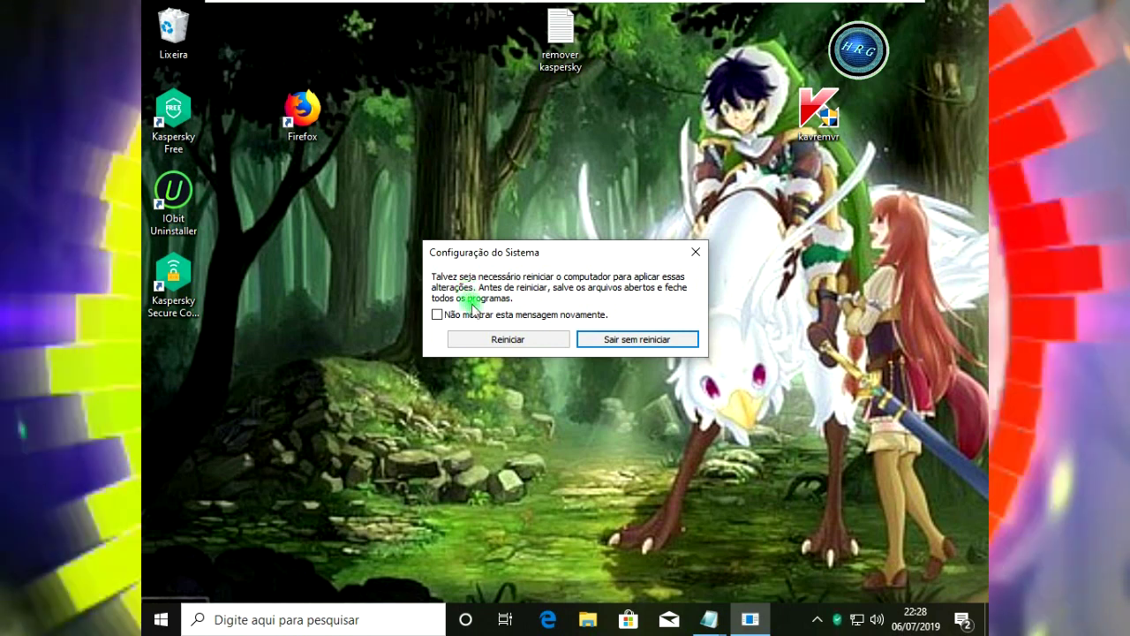
{"action": "left_click", "coordinate": [486, 339]}
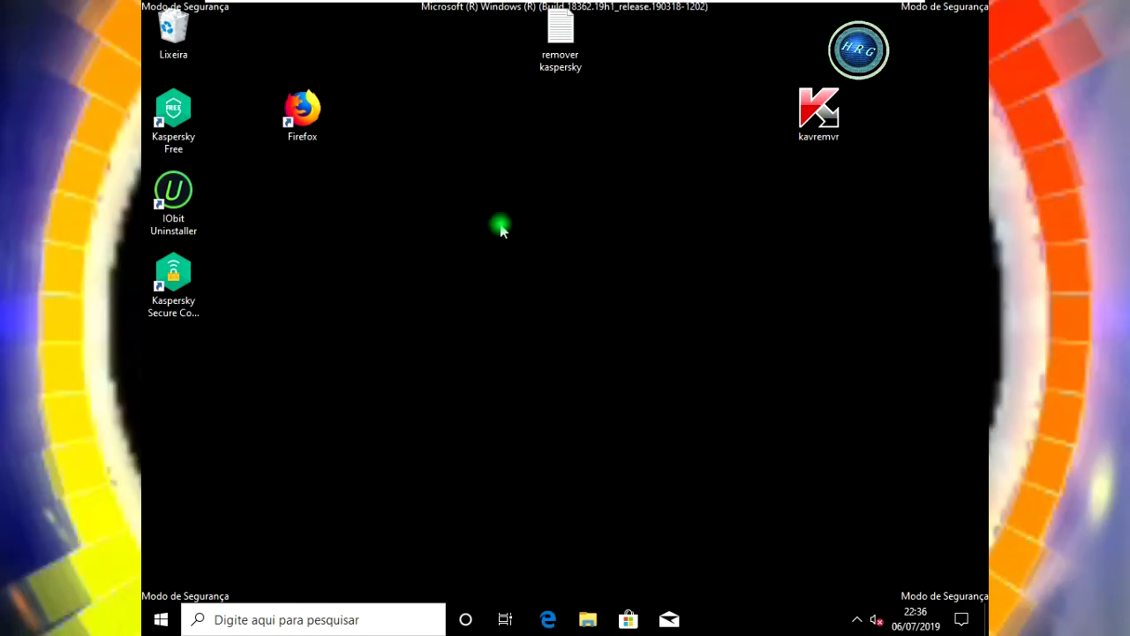
Move kavremvr to the middle of the desktop, run it as administrator despite the SmartScreen warning, and accept its license agreement.
{"action": "left_click", "coordinate": [808, 133]}
{"action": "left_click_drag", "start_coordinate": [806, 152], "coordinate": [622, 269]}
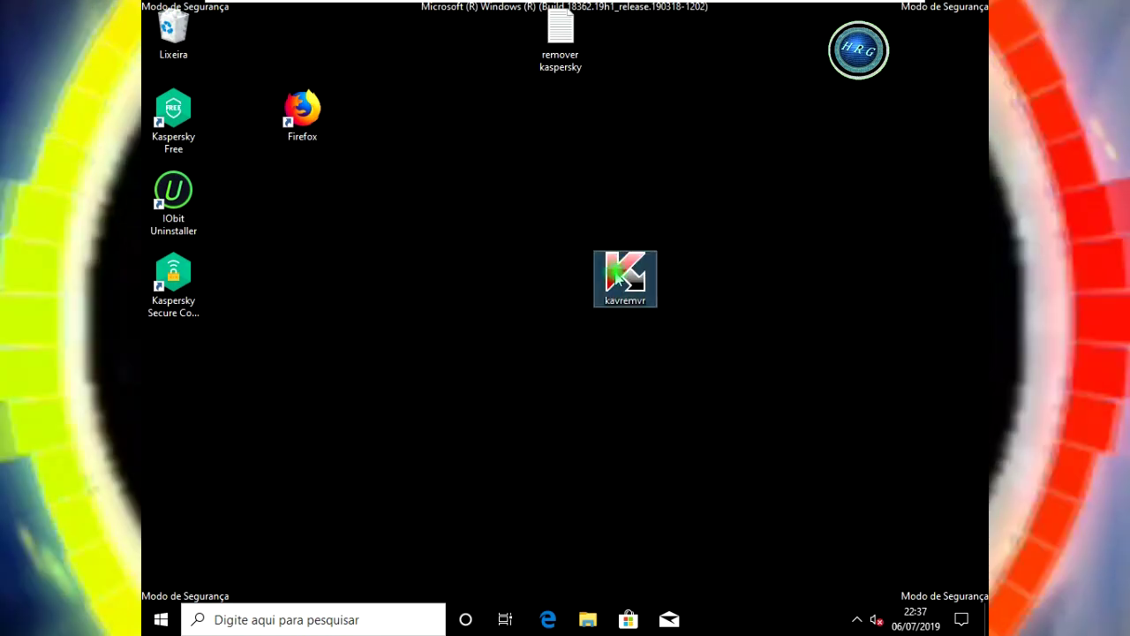
{"action": "right_click", "coordinate": [618, 277]}
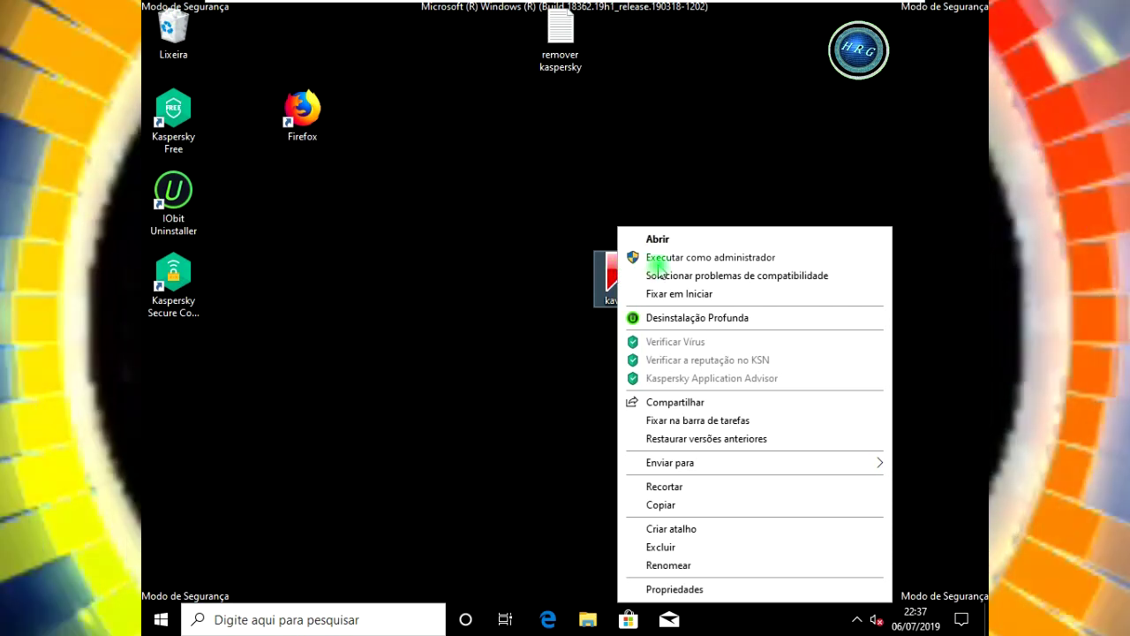
{"action": "left_click", "coordinate": [661, 258]}
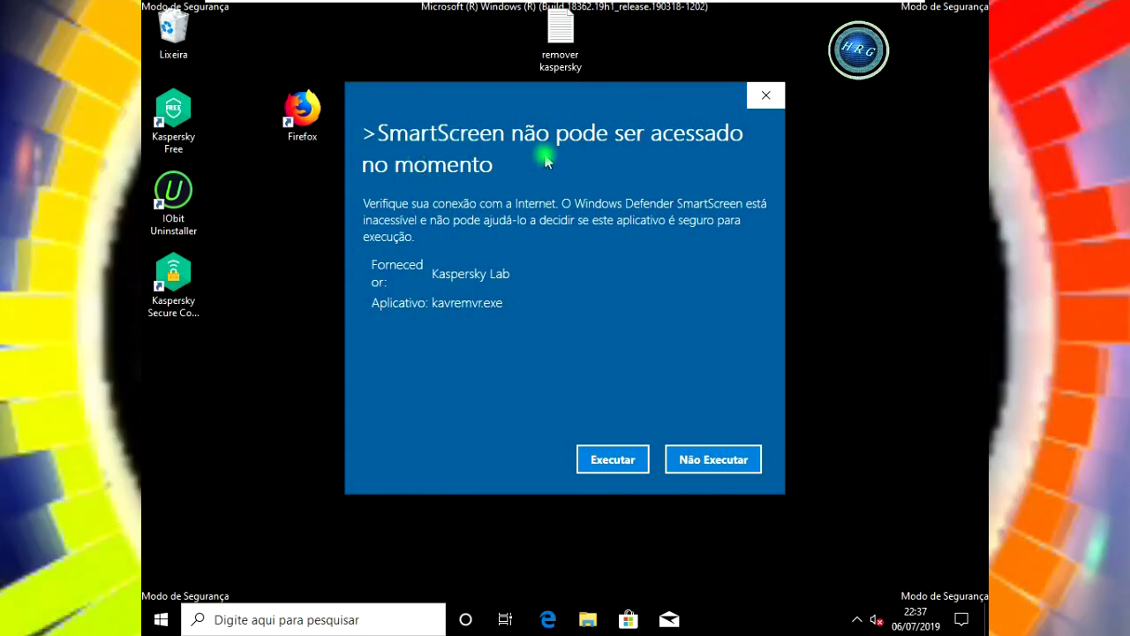
{"action": "left_click", "coordinate": [611, 463]}
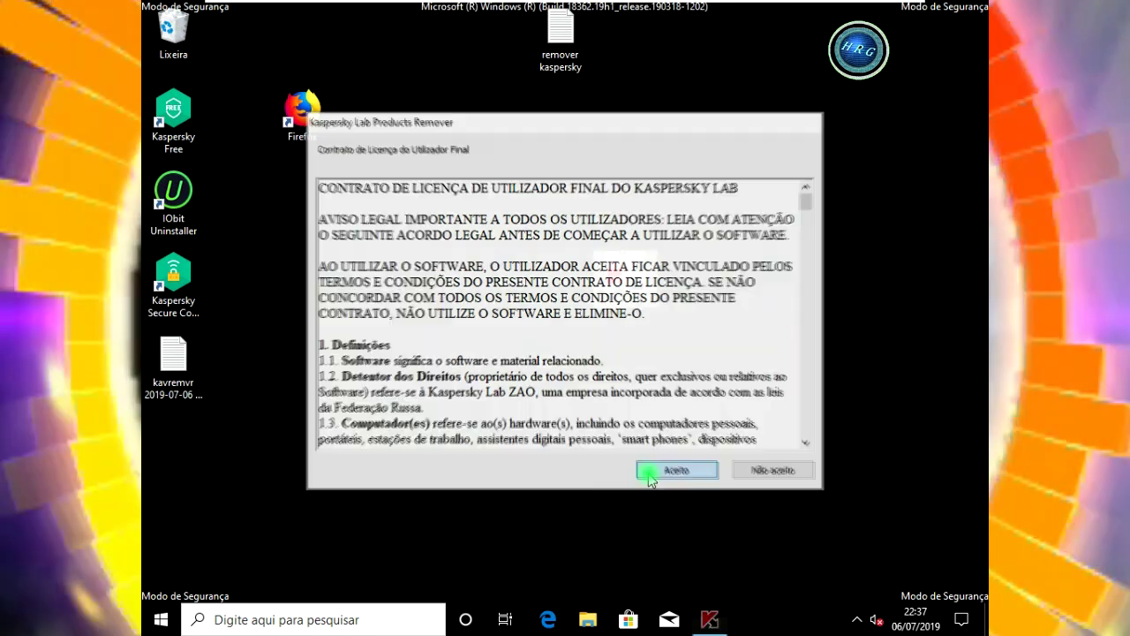
{"action": "left_click", "coordinate": [650, 475]}
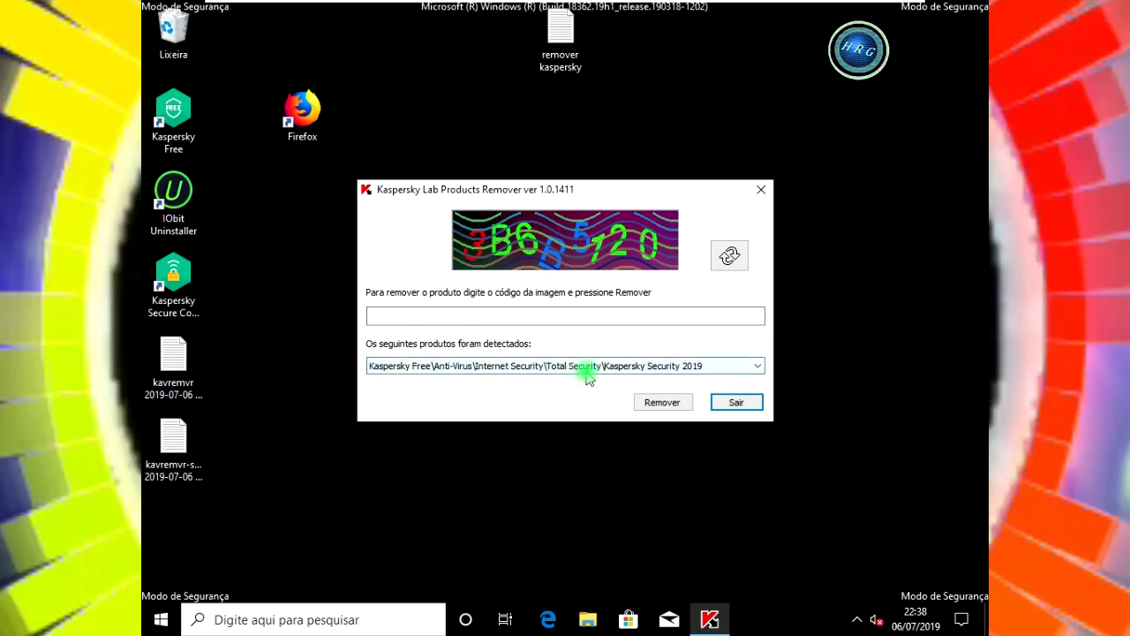
Try to start removing the detected Kaspersky 2019 product with an incomplete image code, and dismiss the error message.
{"action": "left_click", "coordinate": [431, 316]}
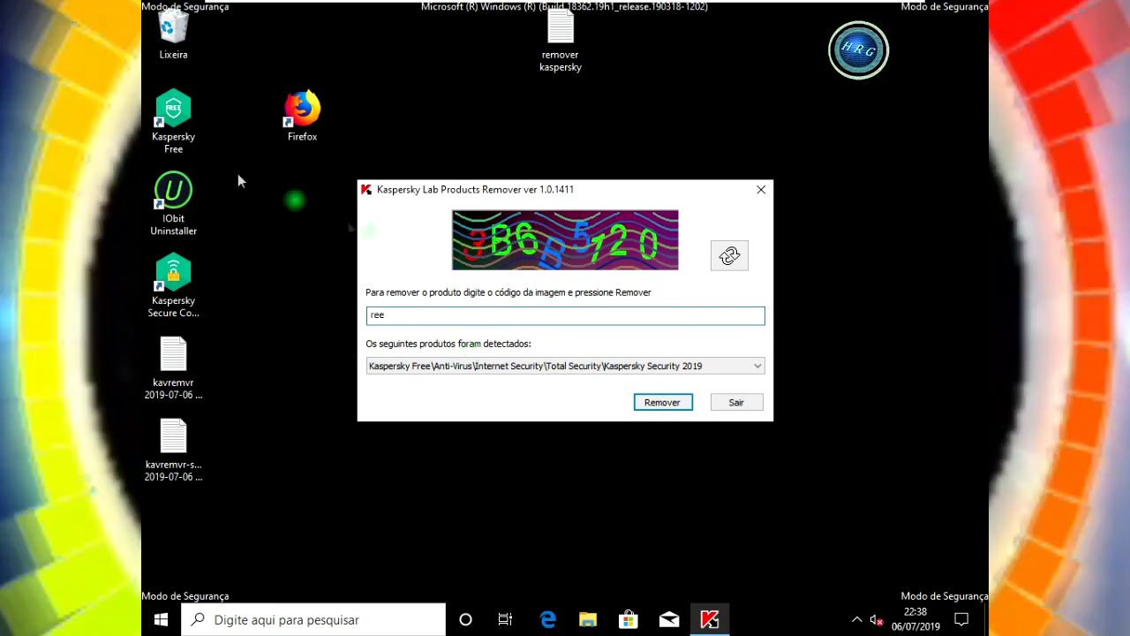
{"action": "left_click", "coordinate": [662, 402]}
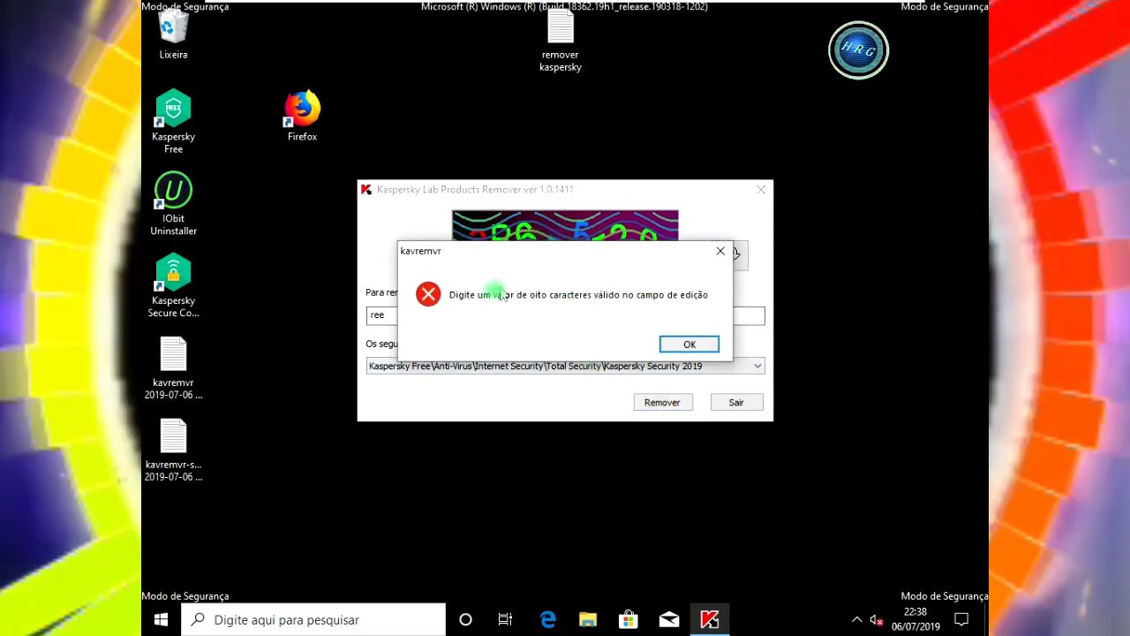
{"action": "left_click", "coordinate": [680, 343]}
Generate a new image code, enter it, remove the detected Kaspersky Free 2019 product, and dismiss the completion notice without restarting.
{"action": "left_click", "coordinate": [735, 259]}
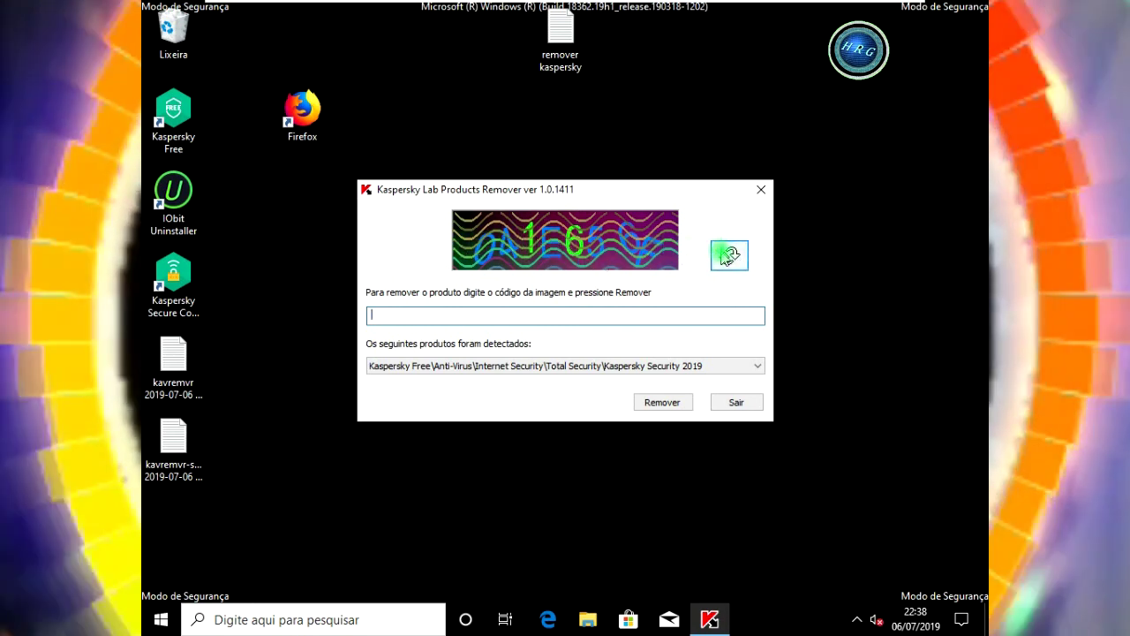
{"action": "left_click", "coordinate": [729, 256]}
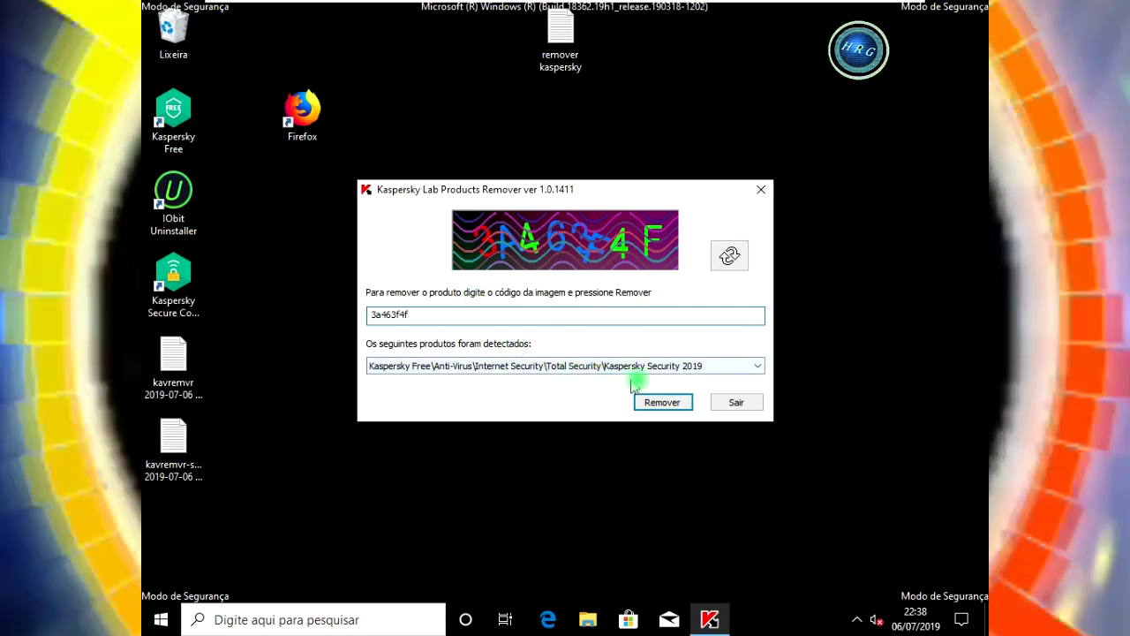
{"action": "left_click", "coordinate": [662, 403]}
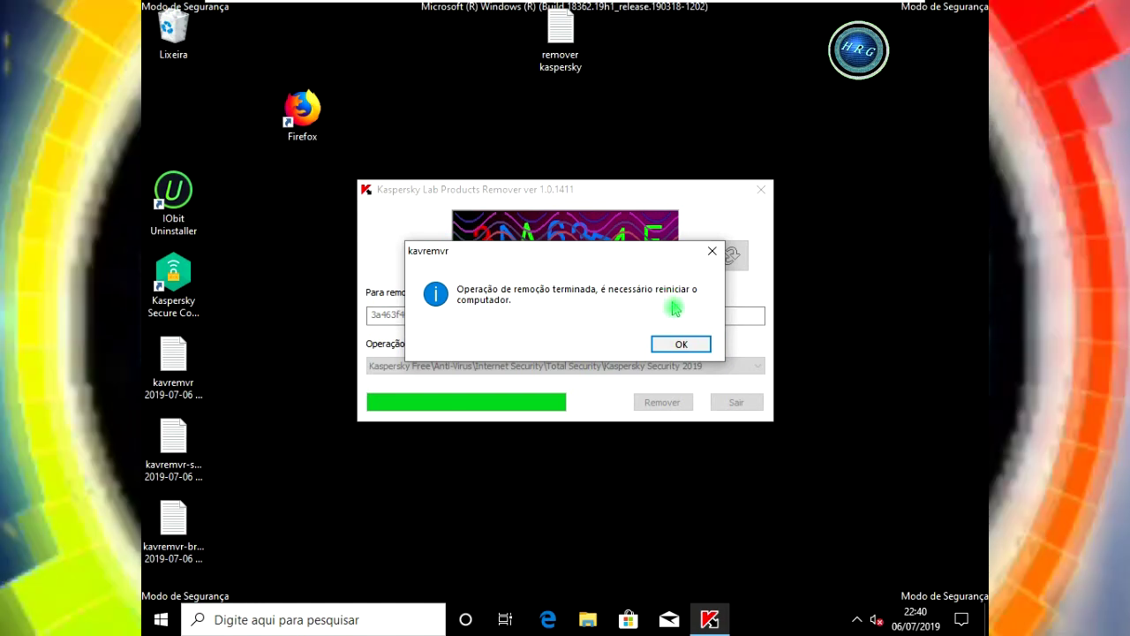
{"action": "left_click", "coordinate": [680, 344]}
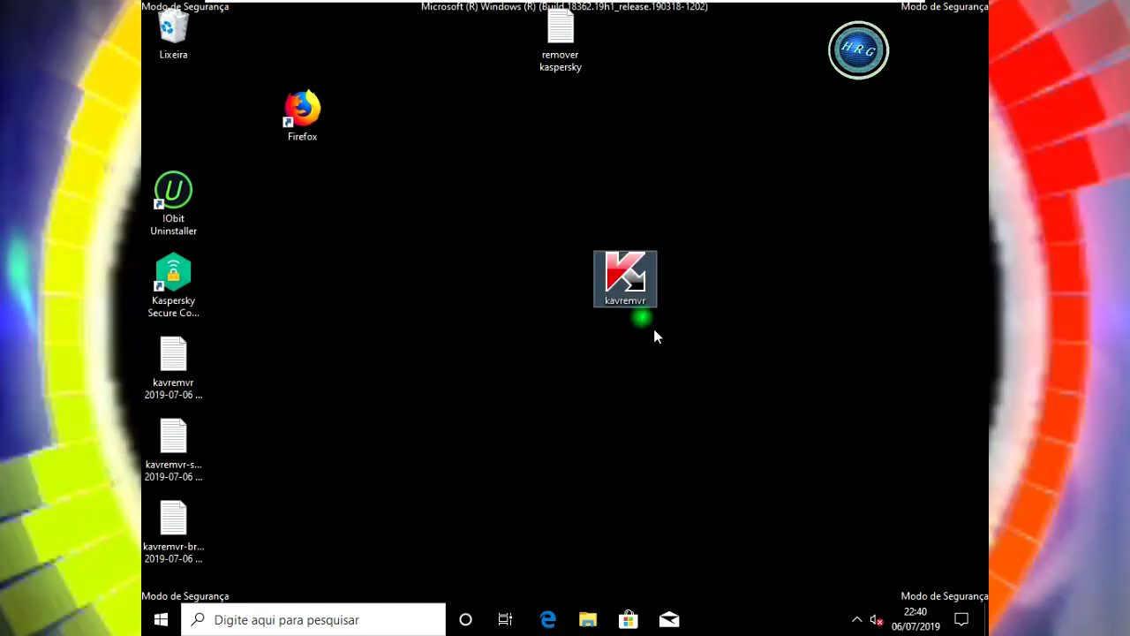
Run kavremvr again as administrator and accept its license agreement.
{"action": "right_click", "coordinate": [618, 300]}
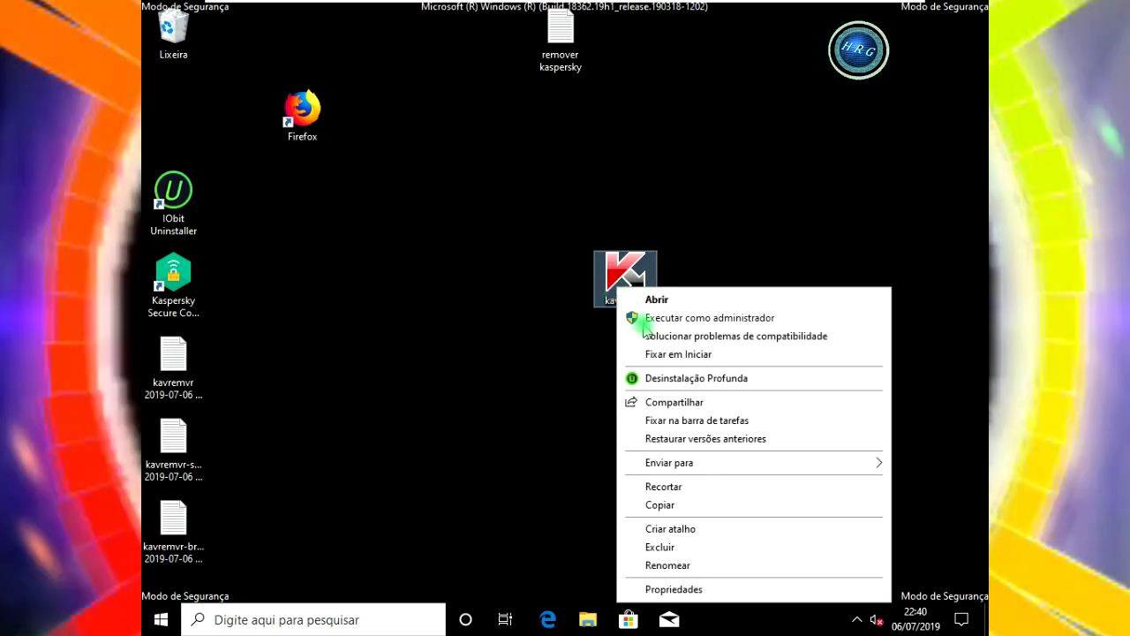
{"action": "left_click", "coordinate": [644, 328]}
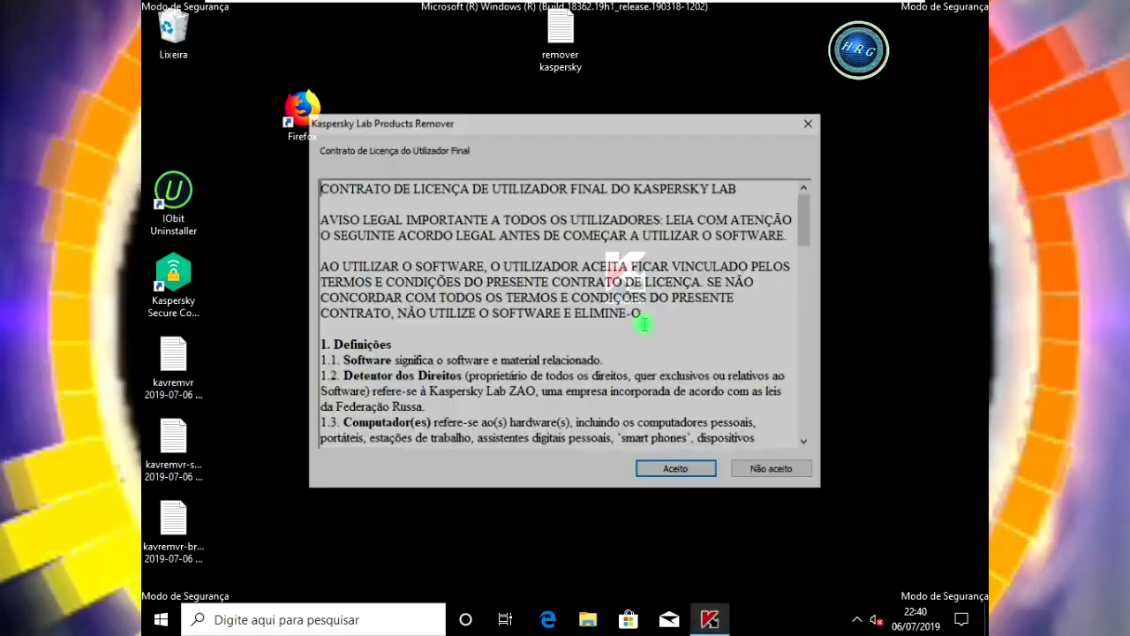
{"action": "left_click", "coordinate": [675, 471]}
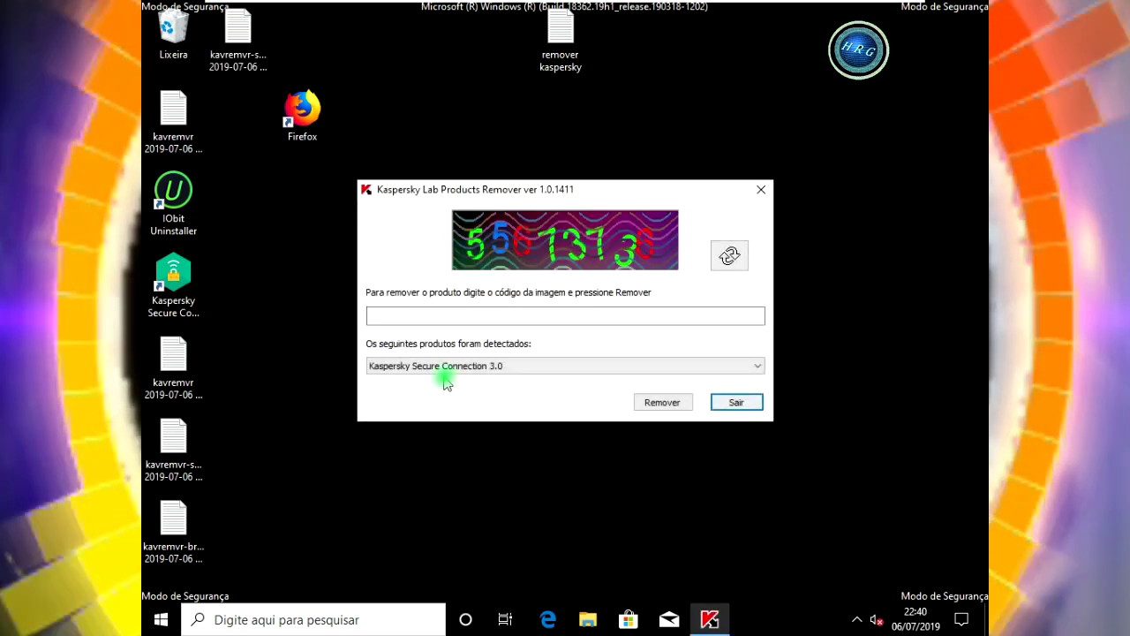
Enter the displayed image code, remove Kaspersky Secure Connection 3.0, and dismiss the completion notice.
{"action": "left_click", "coordinate": [417, 316]}
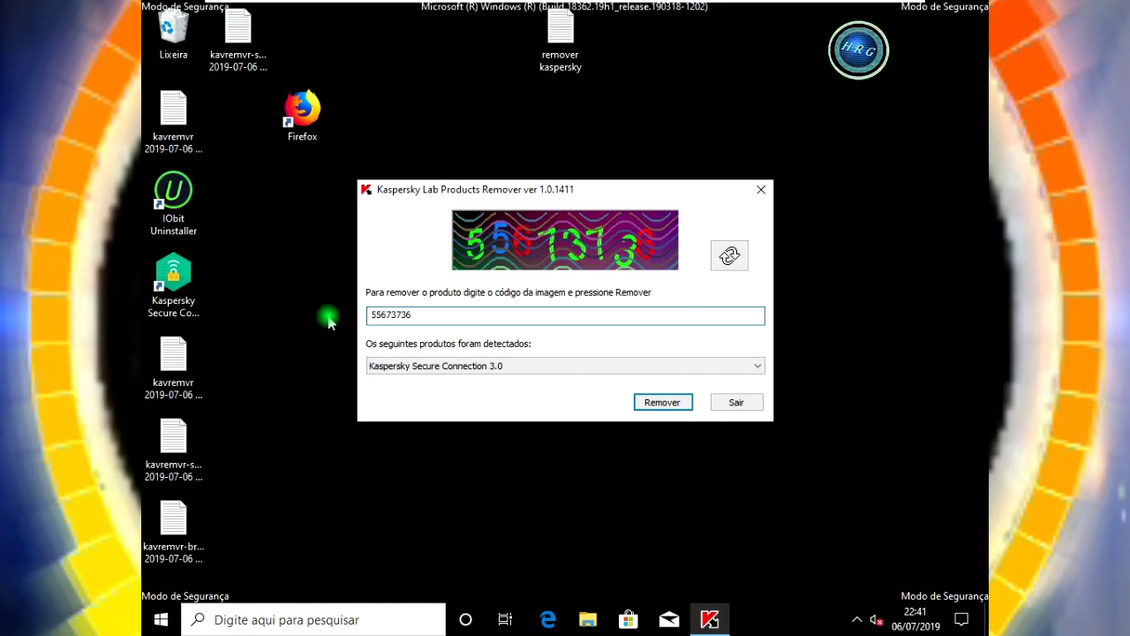
{"action": "left_click", "coordinate": [660, 409]}
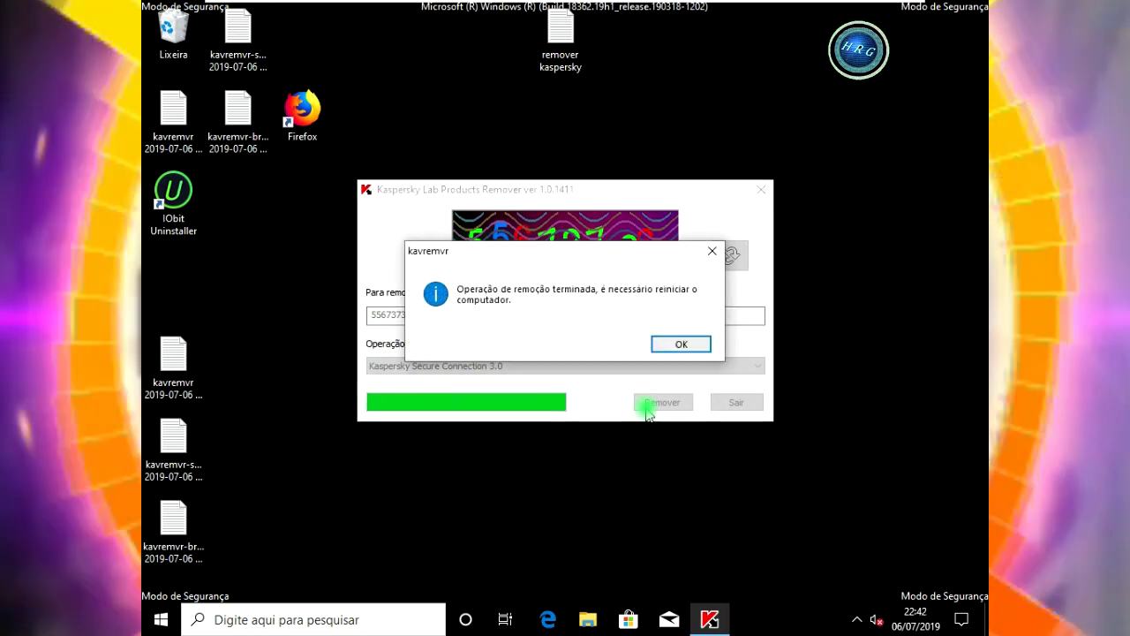
{"action": "left_click", "coordinate": [682, 346]}
Run kavremvr once more, accept its license agreement, check for remaining Kaspersky products, and exit the tool.
{"action": "right_click", "coordinate": [641, 281]}
{"action": "left_click", "coordinate": [655, 303]}
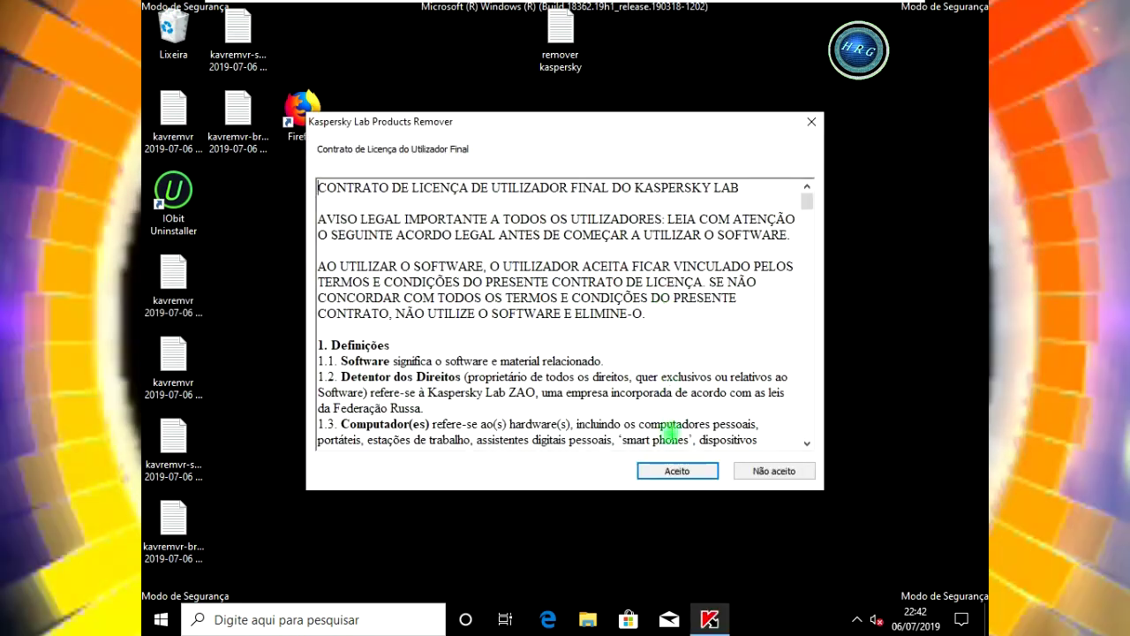
{"action": "left_click", "coordinate": [677, 472]}
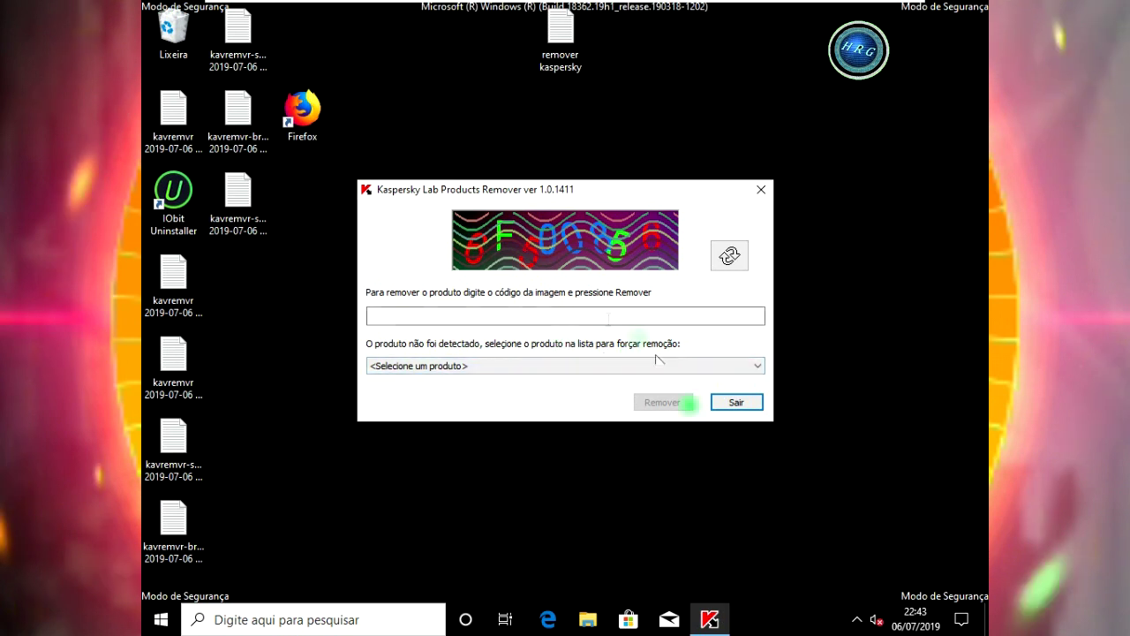
{"action": "left_click", "coordinate": [737, 403]}
{"action": "left_click_drag", "start_coordinate": [735, 402], "coordinate": [725, 426]}
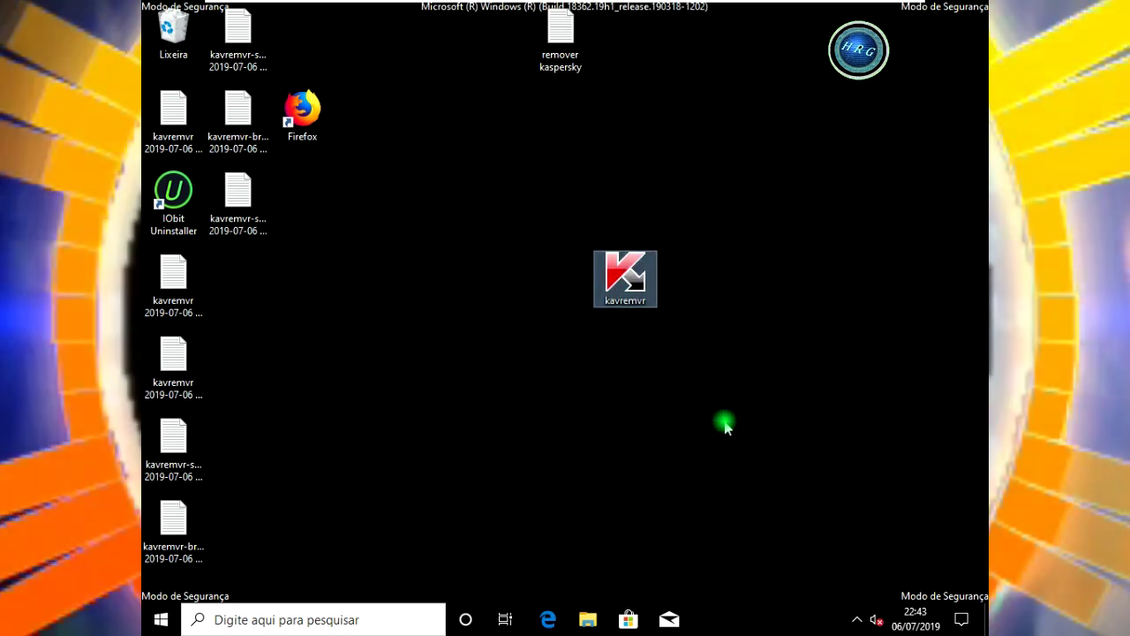
Deselect the kavremvr file on the desktop and open the Run dialog.
{"action": "left_click", "coordinate": [416, 415]}
{"action": "key", "text": "super"}
{"action": "key", "text": "super+r"}
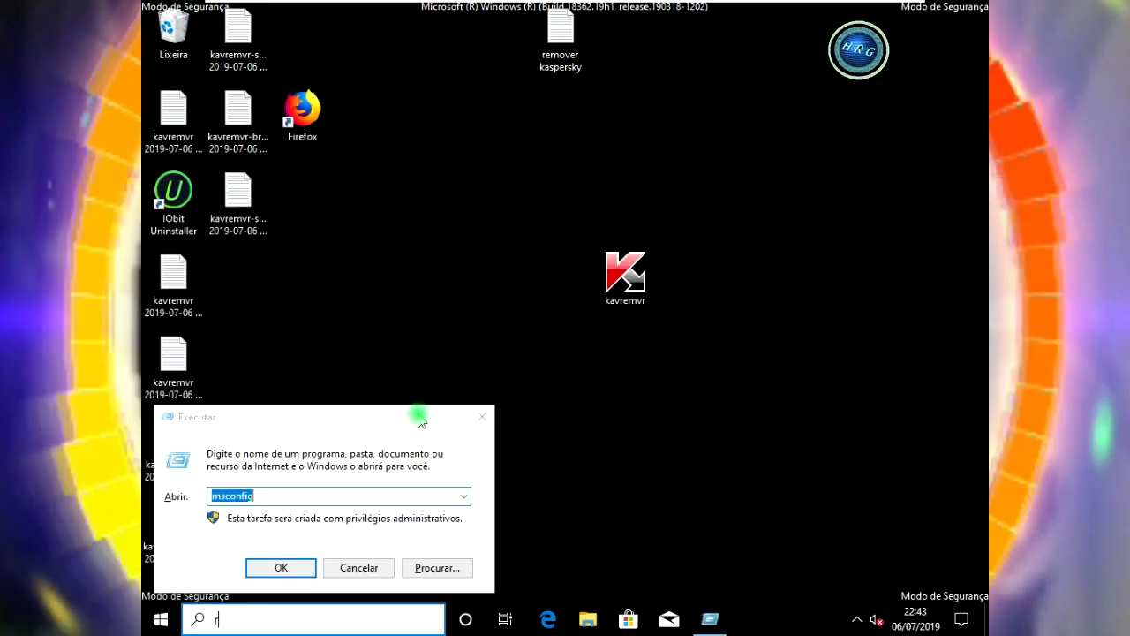
{"action": "key", "text": "super"}
{"action": "type", "text": "r"}
{"action": "left_click", "coordinate": [948, 397]}
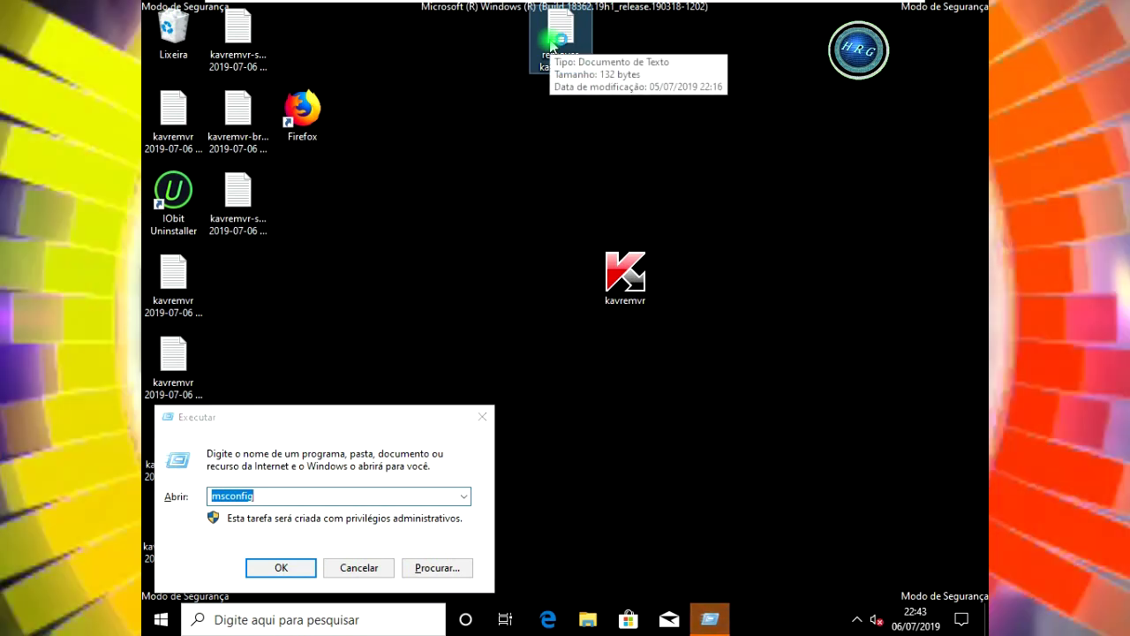
Copy the msconfig command from the "remover kaspersky" text file and close the file.
{"action": "double_click", "coordinate": [552, 42]}
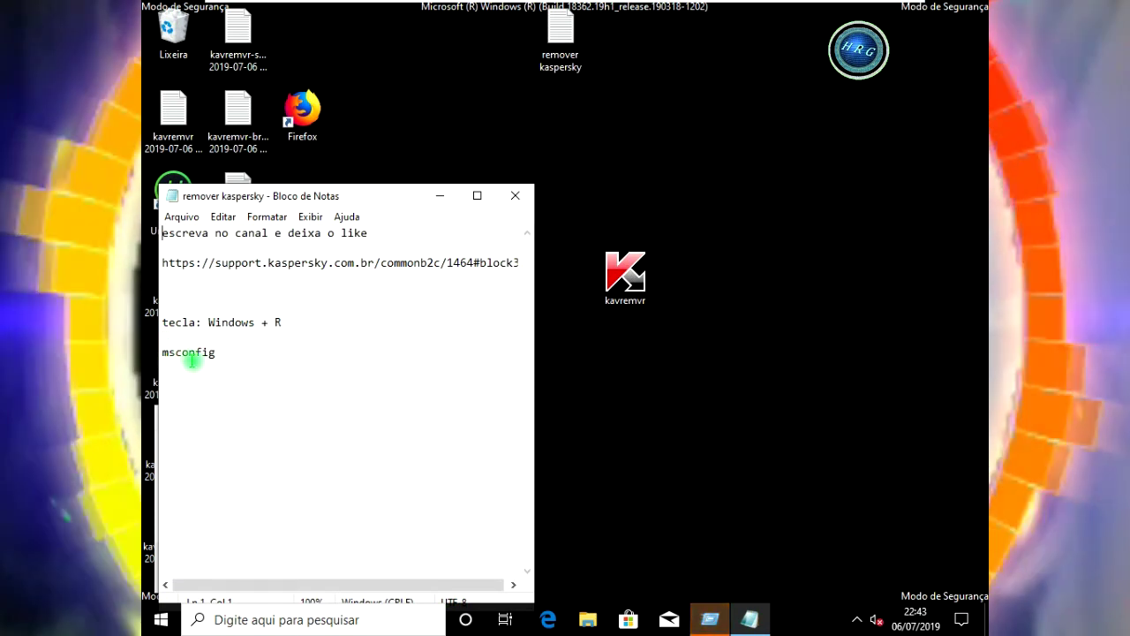
{"action": "left_click_drag", "start_coordinate": [217, 361], "coordinate": [156, 353]}
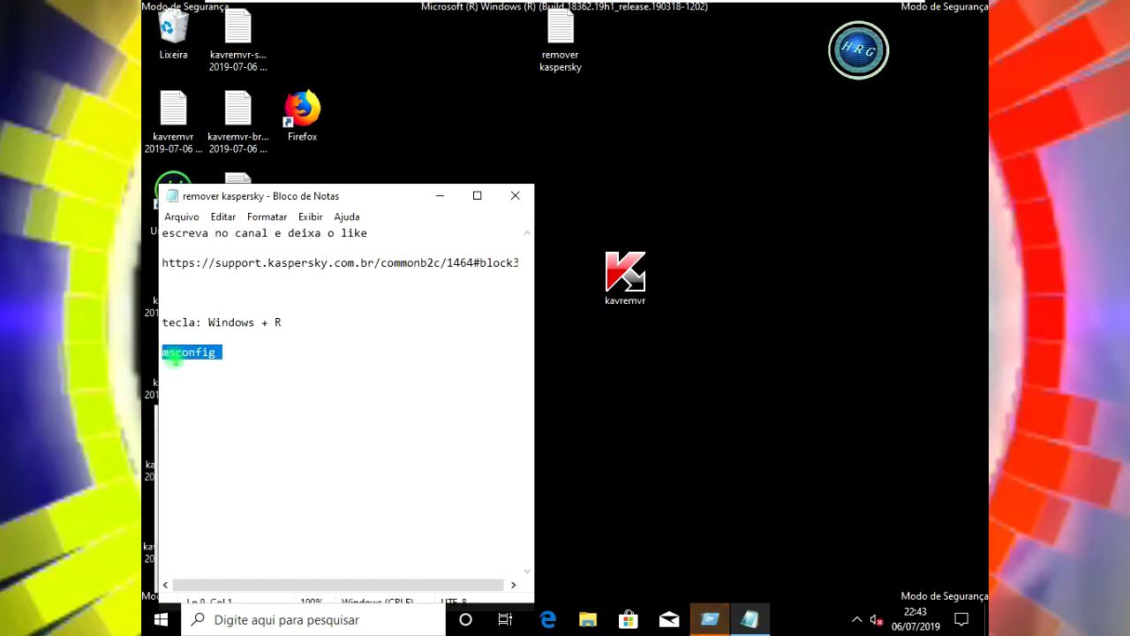
{"action": "right_click", "coordinate": [175, 357]}
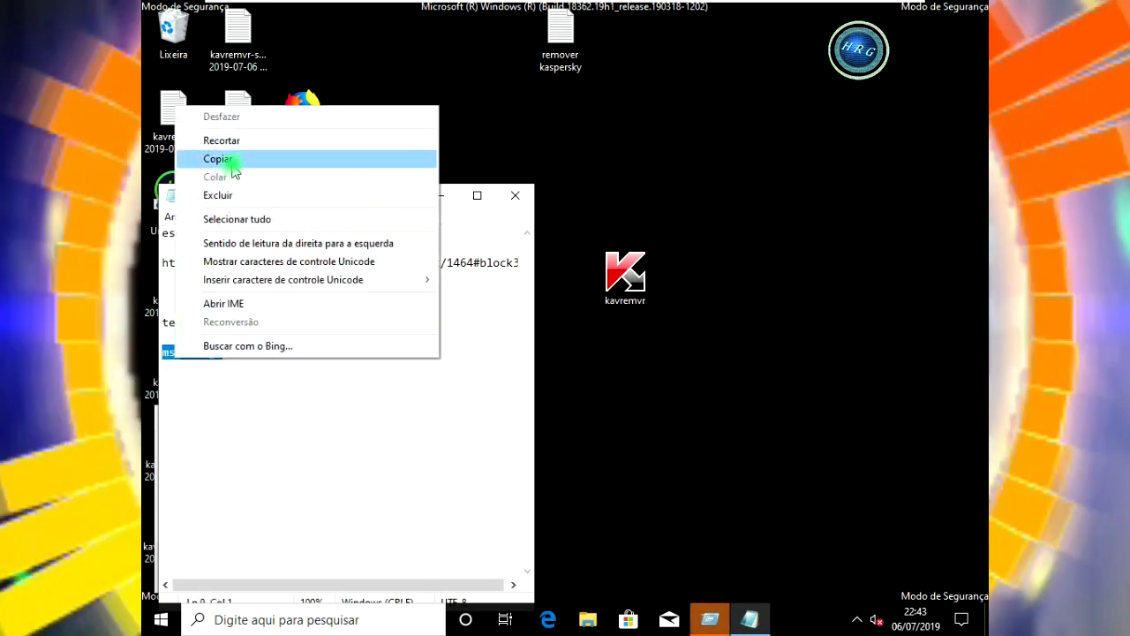
{"action": "left_click", "coordinate": [225, 159]}
{"action": "left_click", "coordinate": [517, 196]}
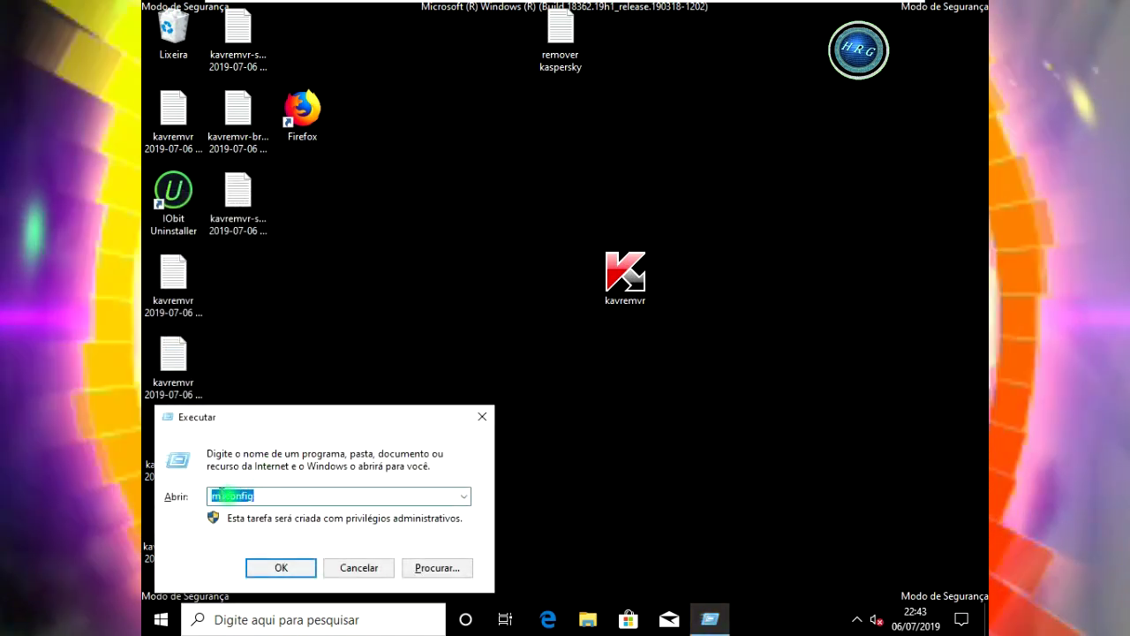
Replace the Run dialog's entry with the copied msconfig command and open System Configuration.
{"action": "key", "text": "BackSpace"}
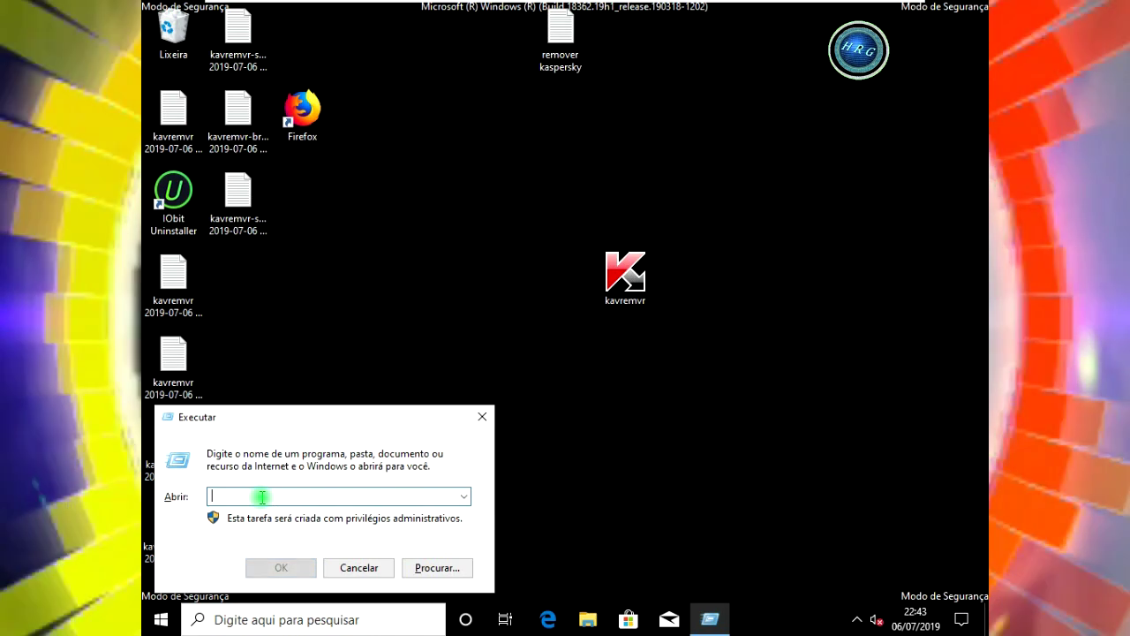
{"action": "right_click", "coordinate": [260, 495]}
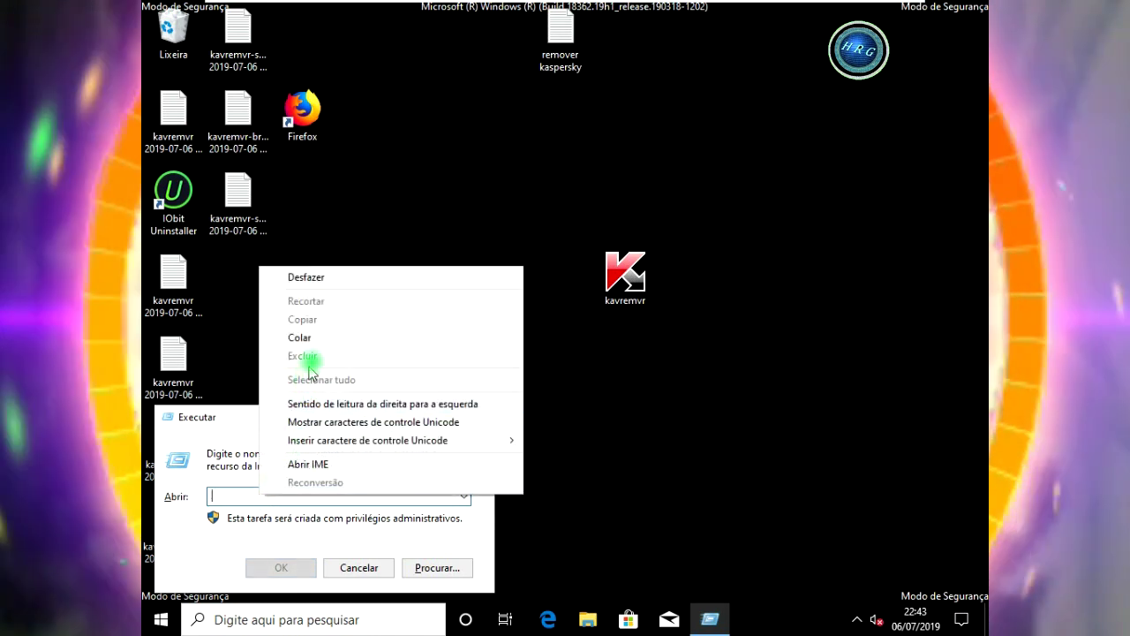
{"action": "left_click", "coordinate": [324, 337]}
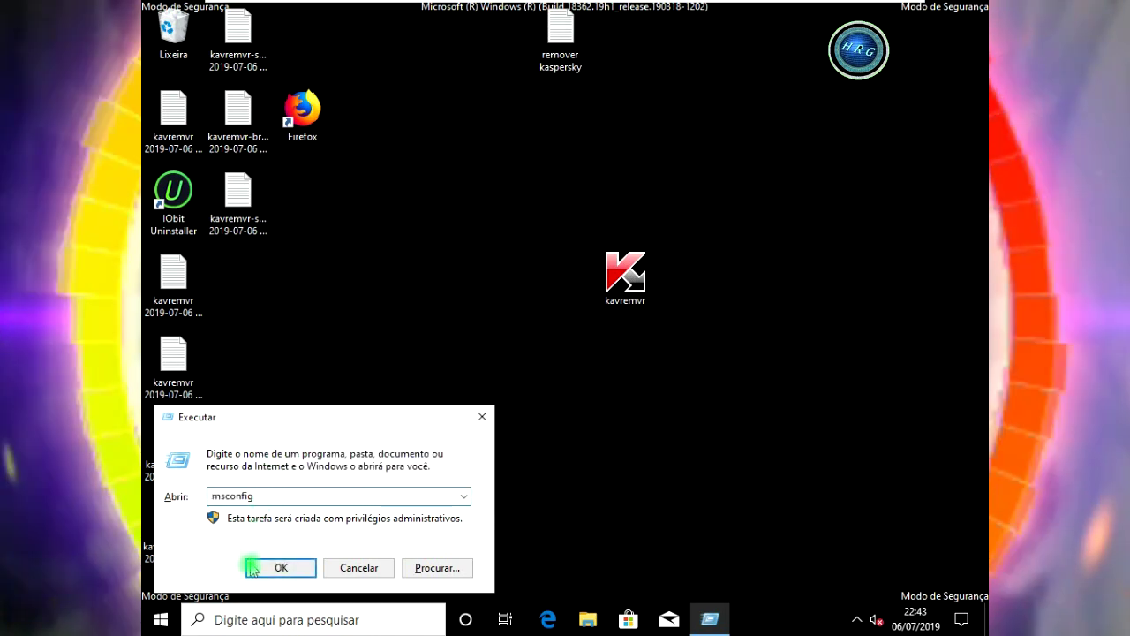
{"action": "left_click", "coordinate": [255, 567]}
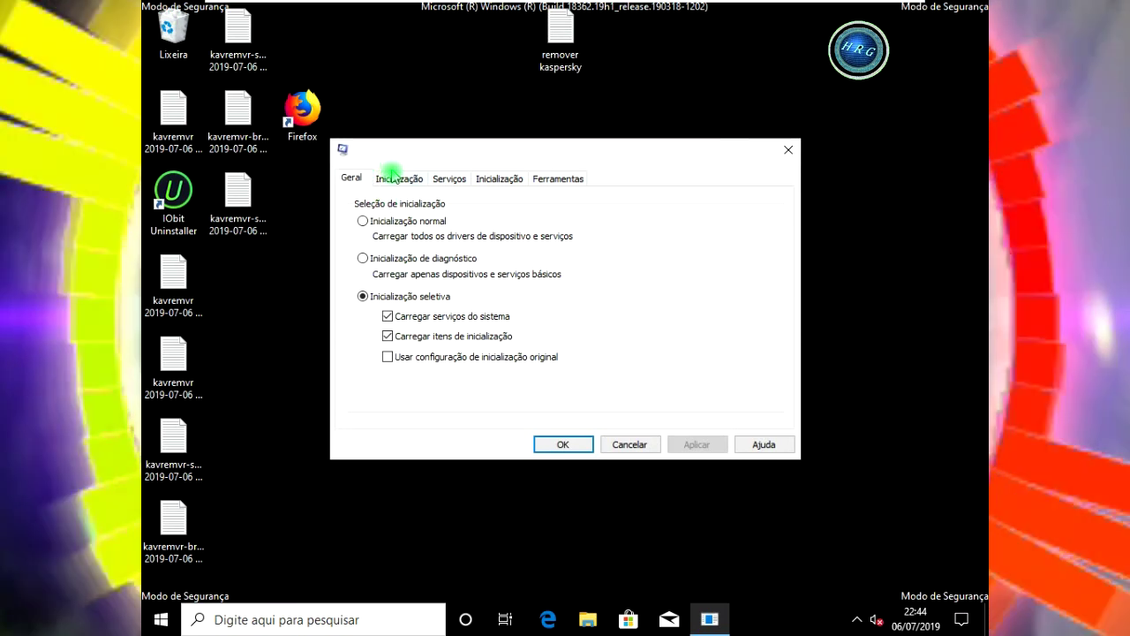
Disable safe boot (Inicialização segura) in the boot options, accept the settings, and restart the computer.
{"action": "left_click", "coordinate": [394, 181]}
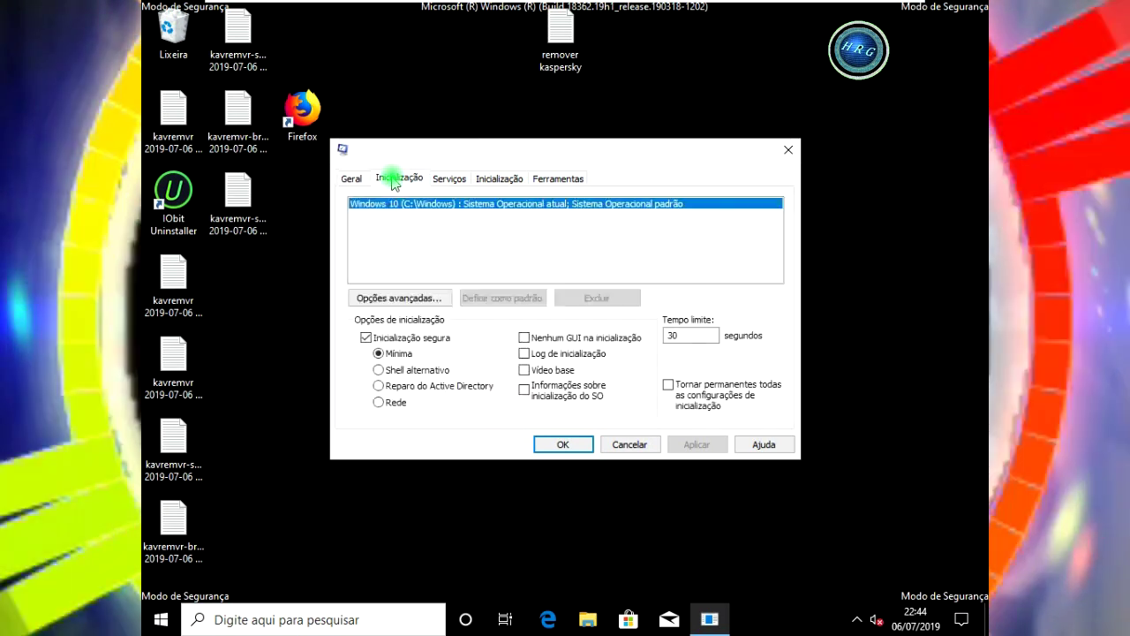
{"action": "left_click", "coordinate": [381, 338]}
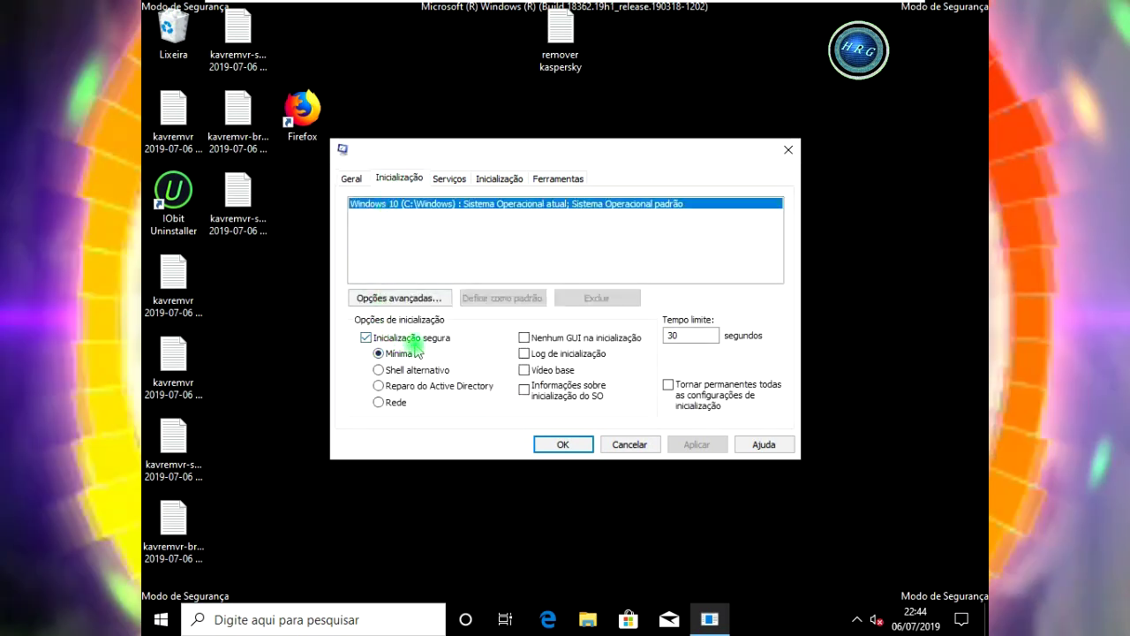
{"action": "left_click", "coordinate": [378, 338]}
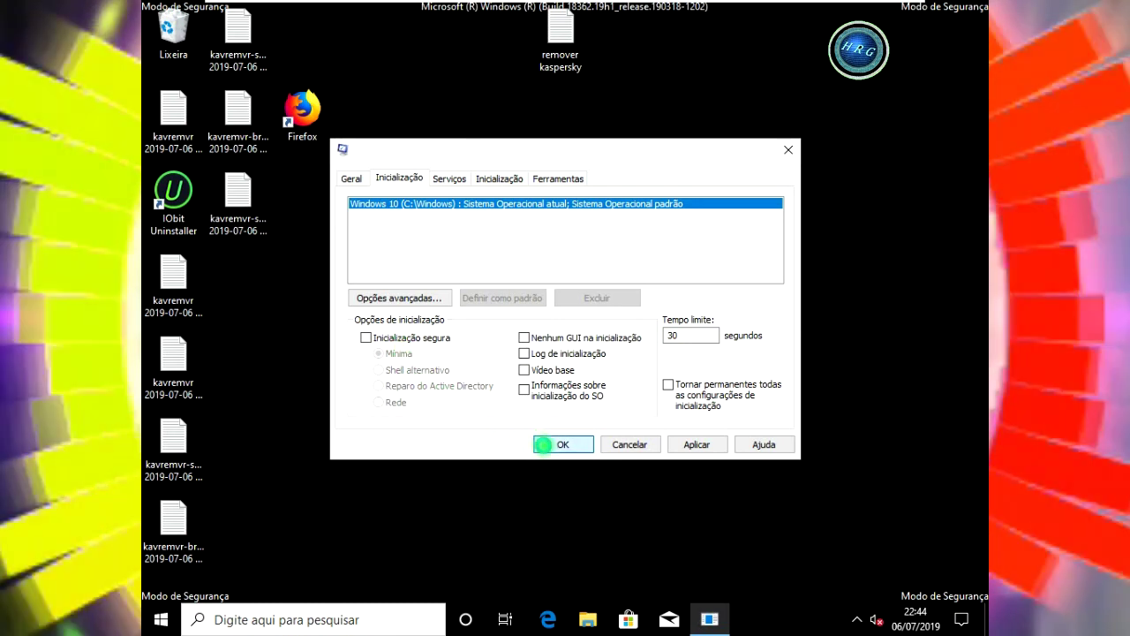
{"action": "left_click", "coordinate": [544, 445]}
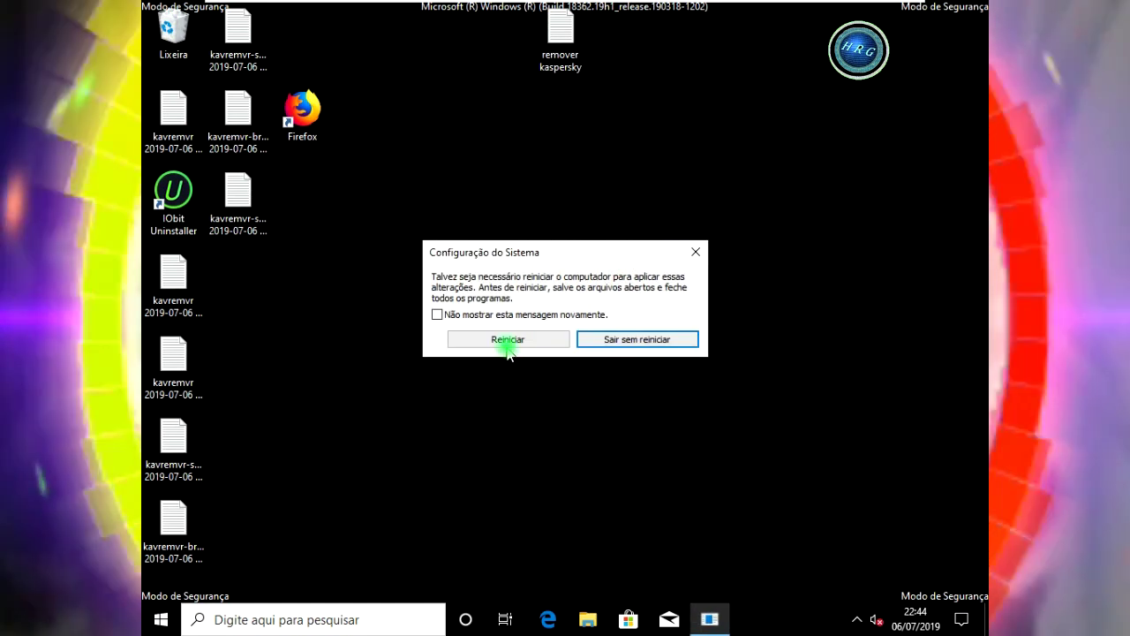
{"action": "left_click", "coordinate": [508, 342]}
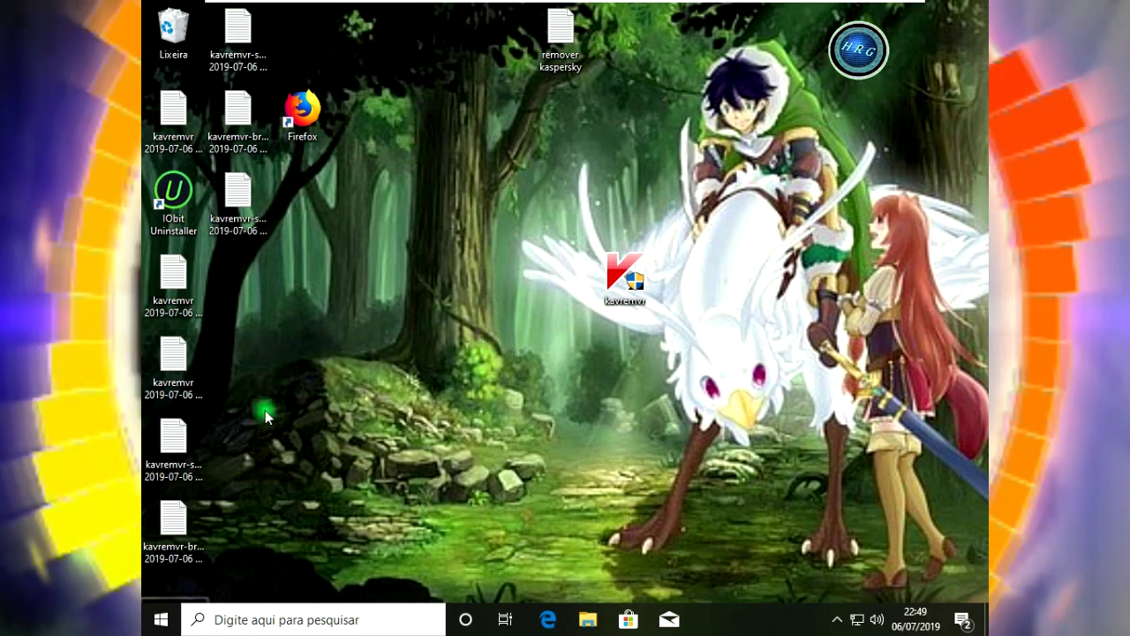
Check the hidden system tray icons and the Control Panel's installed programs list for Kaspersky remnants, and close the list.
{"action": "left_click", "coordinate": [836, 623]}
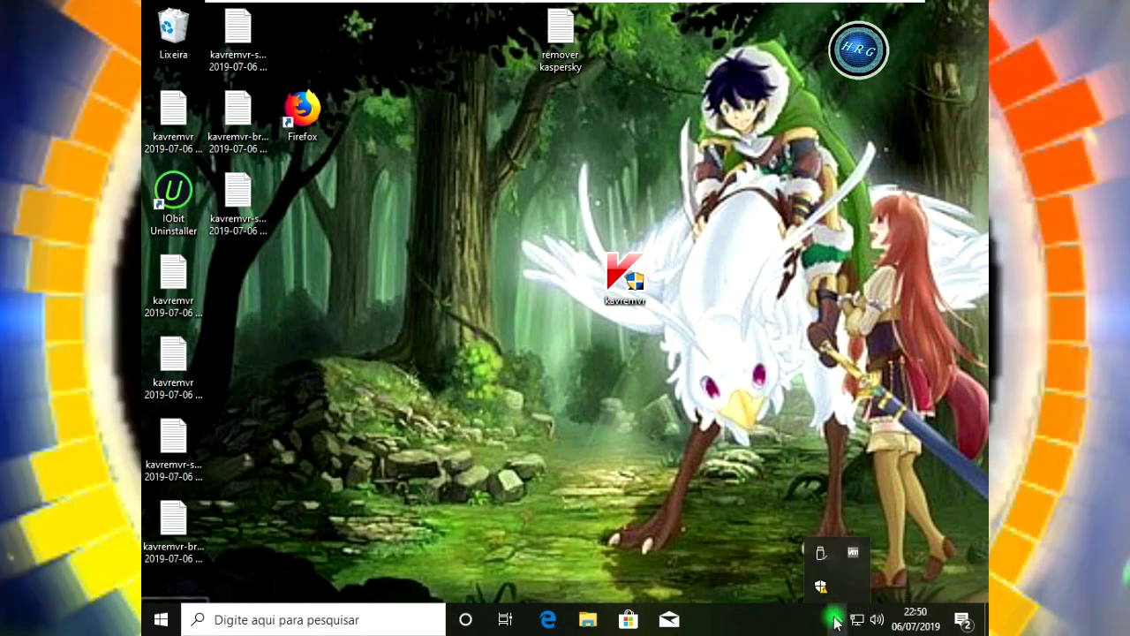
{"action": "left_click", "coordinate": [836, 623]}
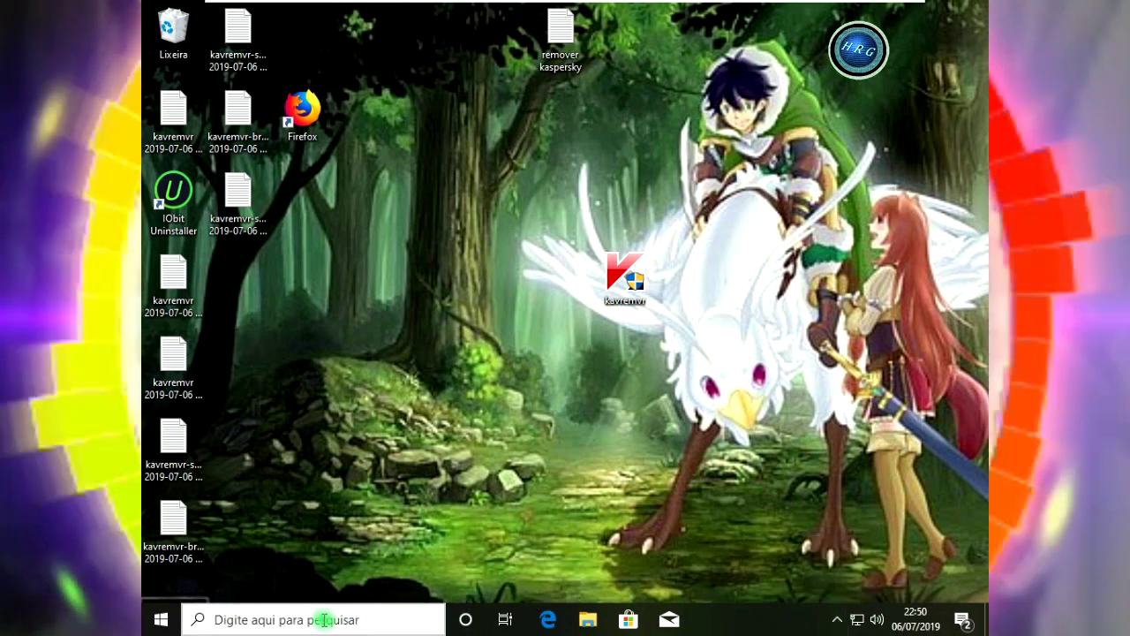
{"action": "left_click", "coordinate": [325, 620]}
{"action": "type", "text": "p"}
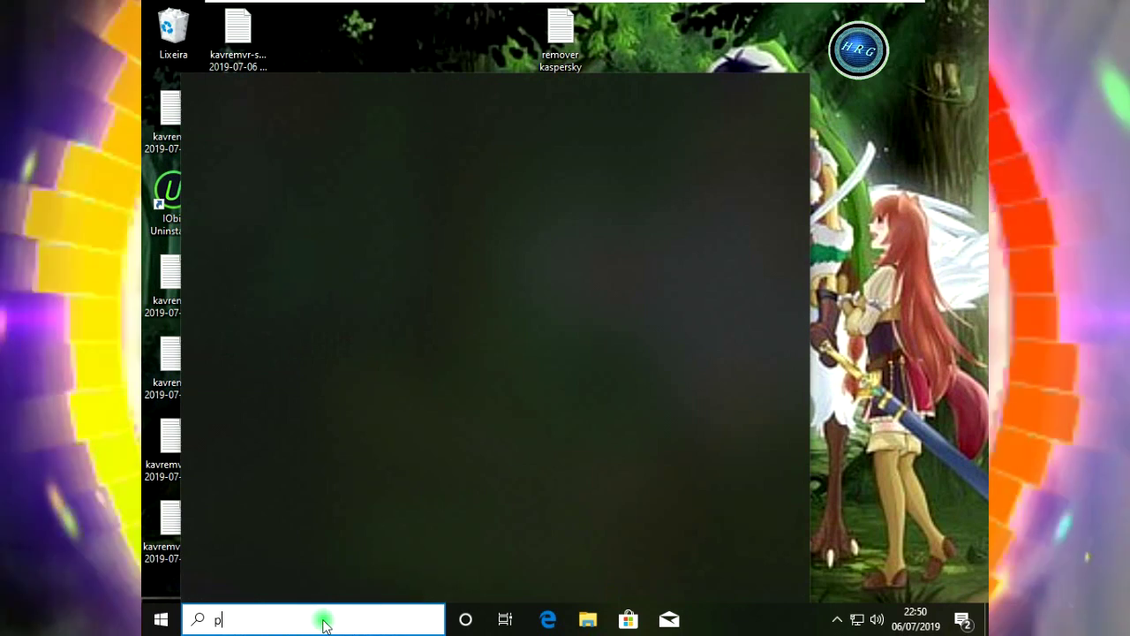
{"action": "type", "text": "aniel"}
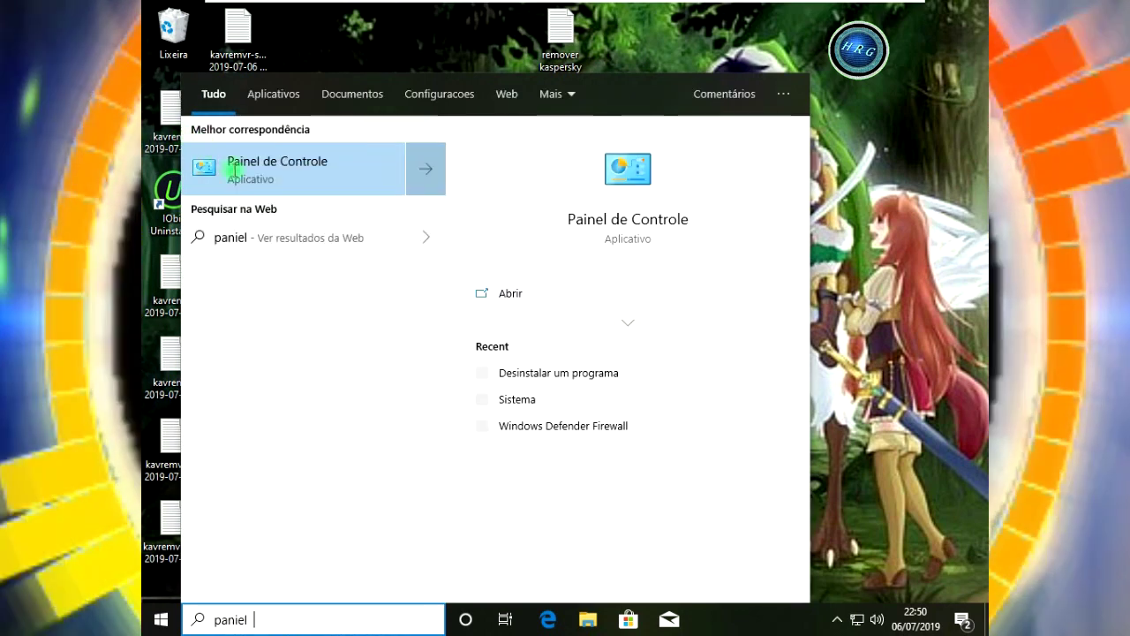
{"action": "left_click", "coordinate": [231, 170]}
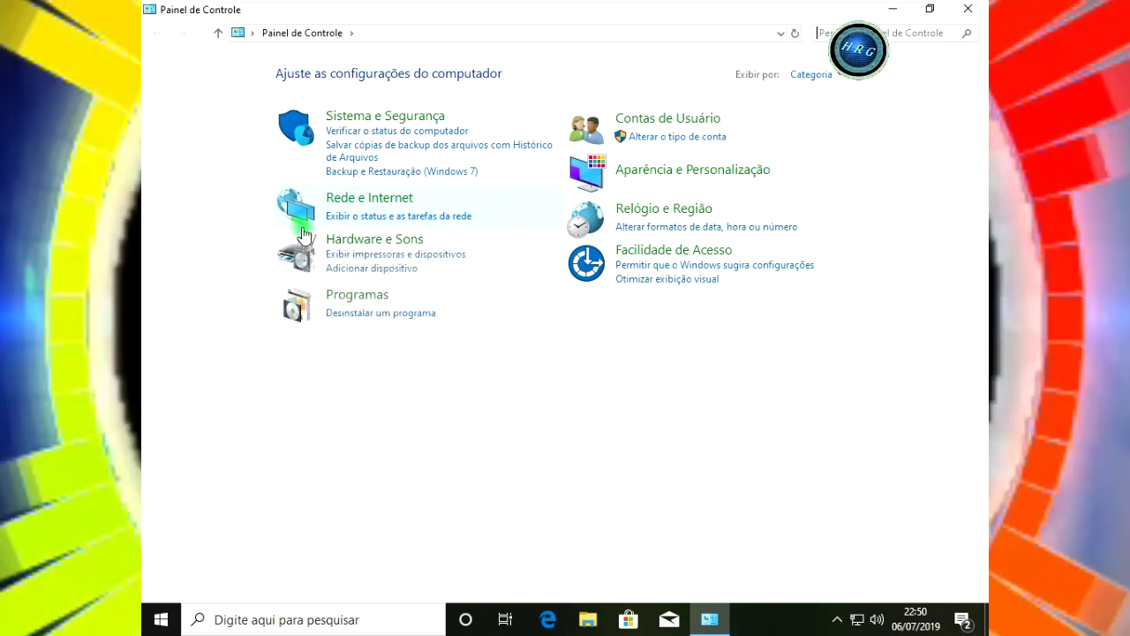
{"action": "left_click", "coordinate": [354, 318]}
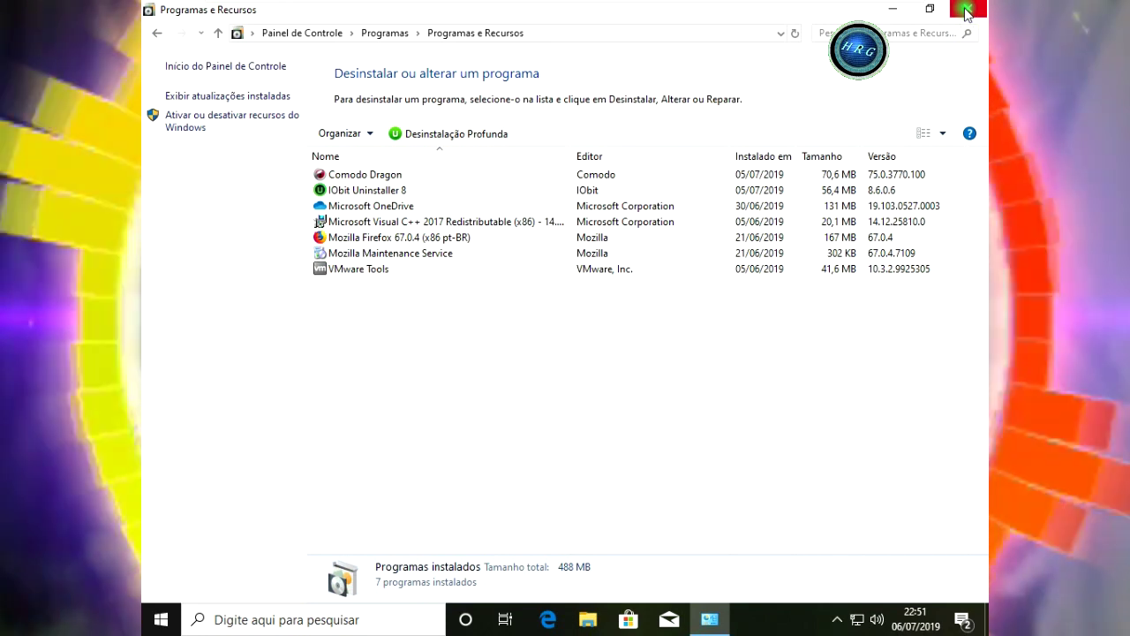
{"action": "left_click", "coordinate": [966, 10]}
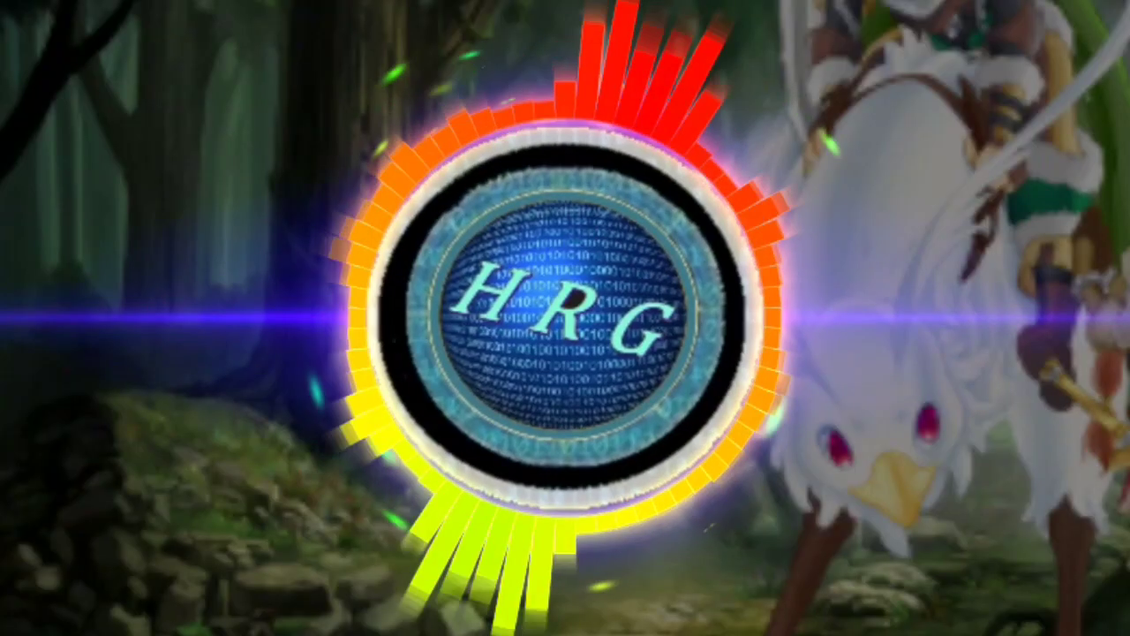